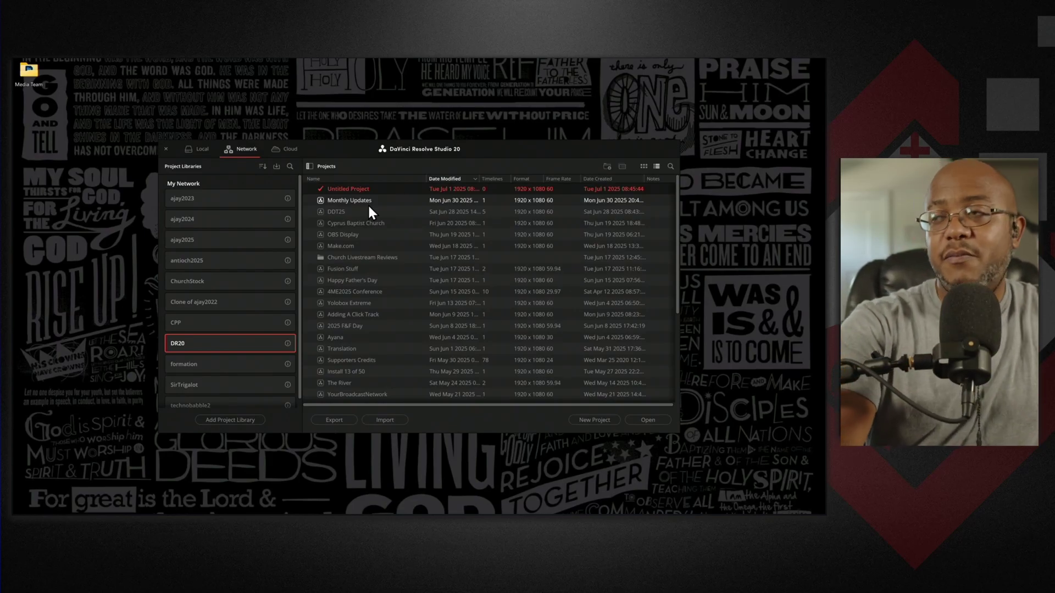
Create a new project named Mock Up in the DR20 project library
click(602, 419)
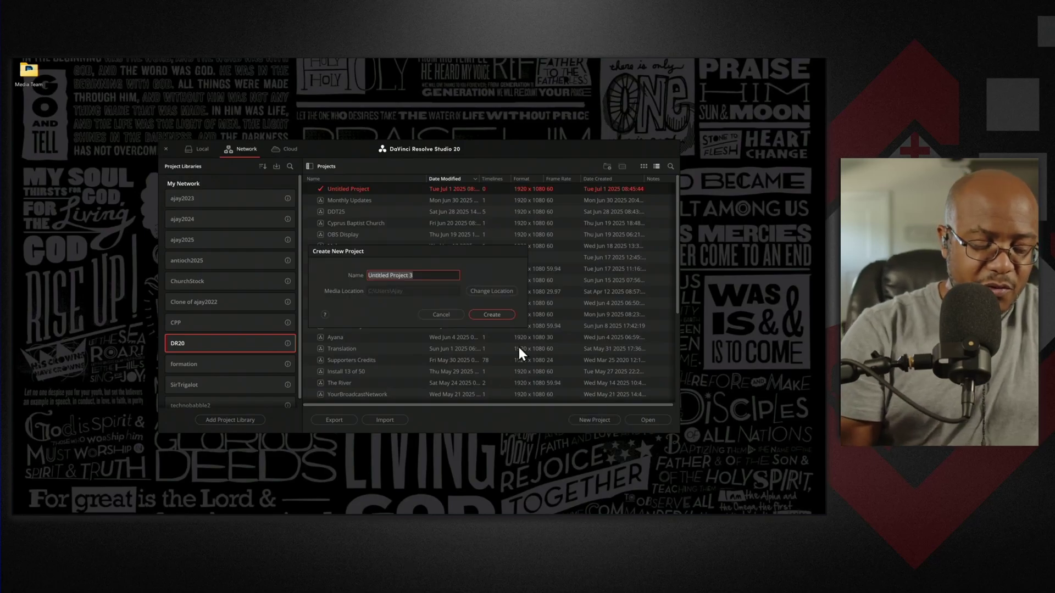
text(Mock Up)
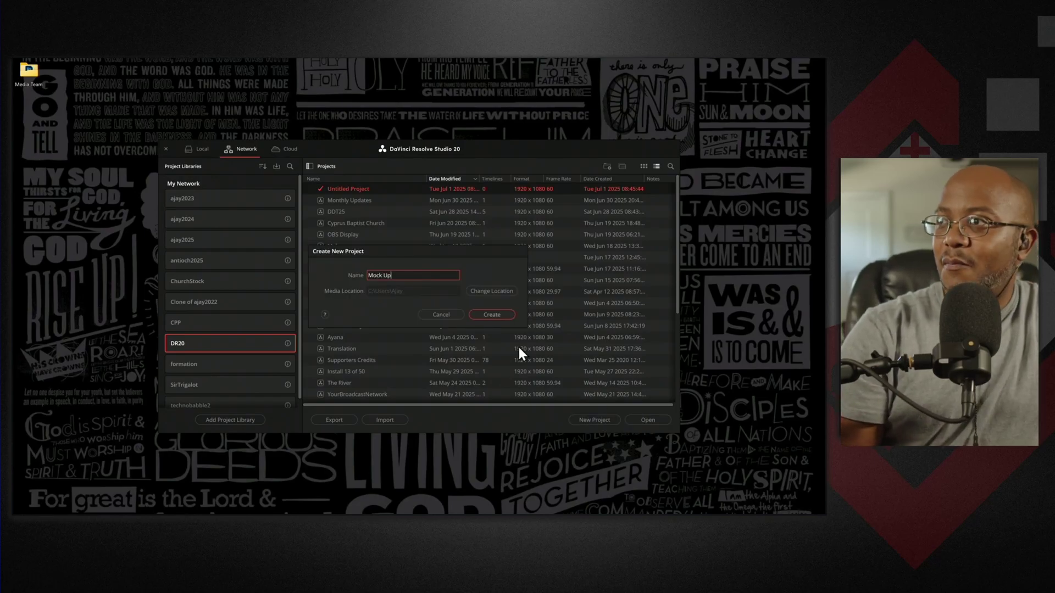
key(Return)
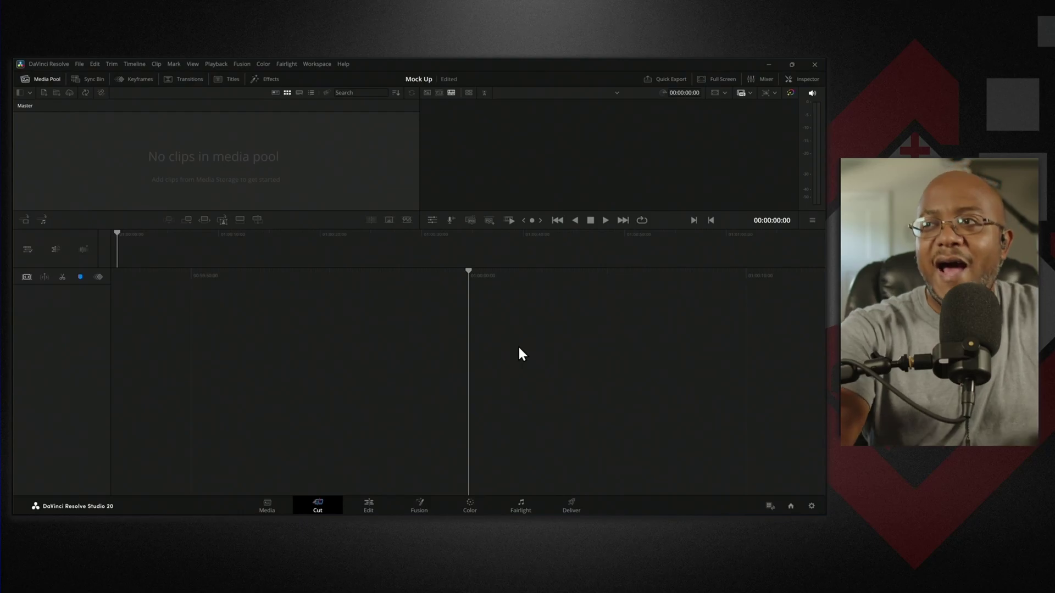
Switch to the Edit page and turn off the dual-screen layout
click(319, 64)
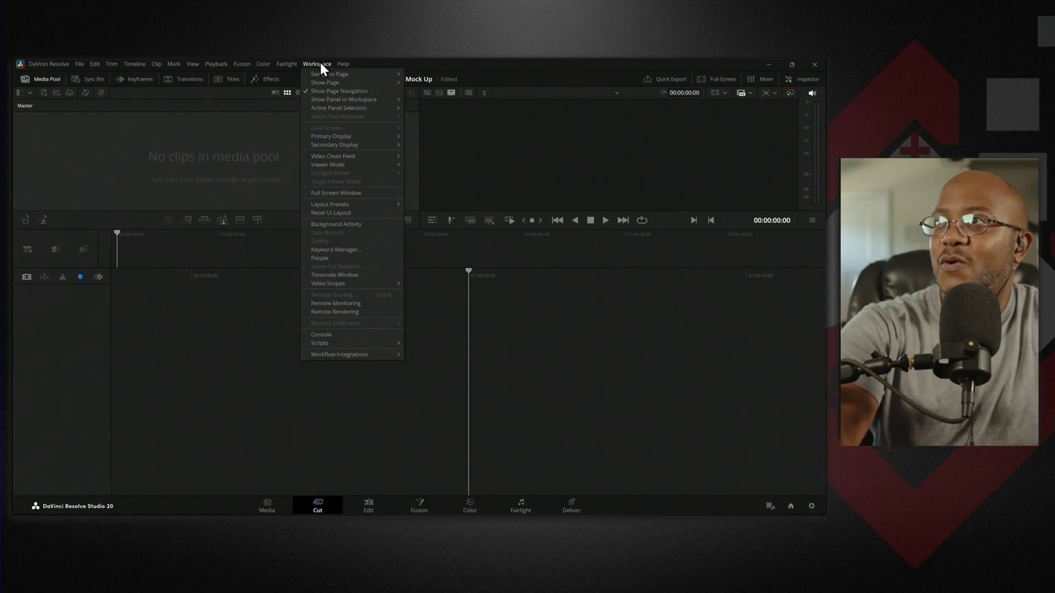
mouse_move(348, 108)
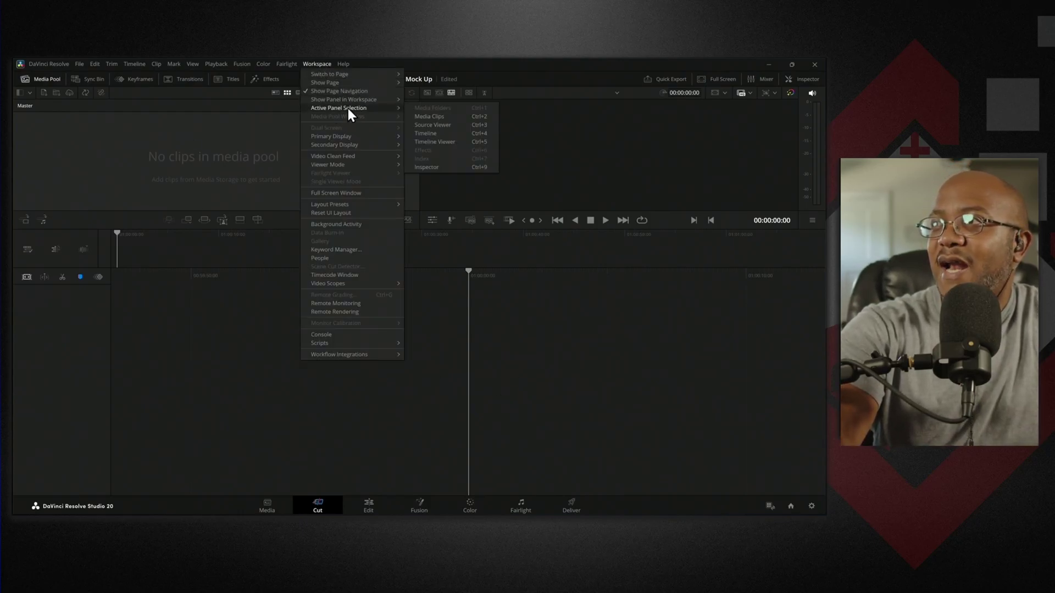
mouse_move(337, 137)
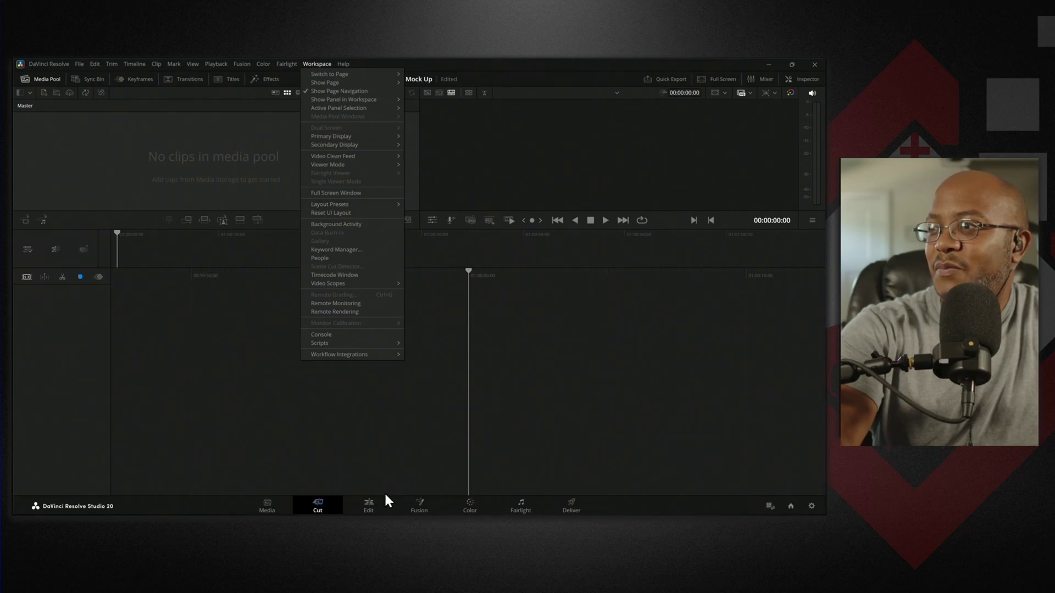
click(367, 493)
click(368, 503)
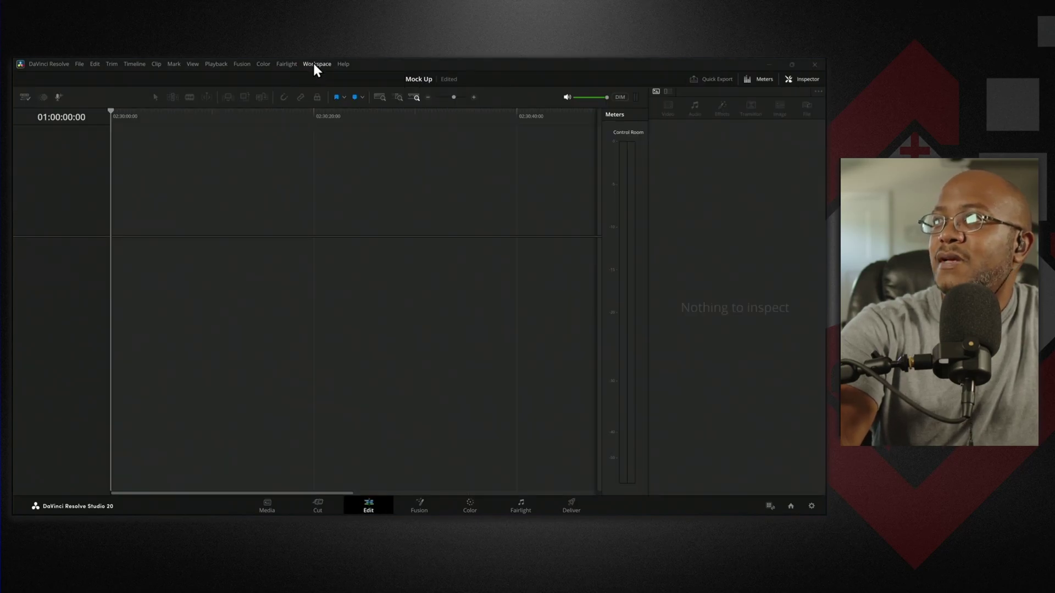
click(312, 63)
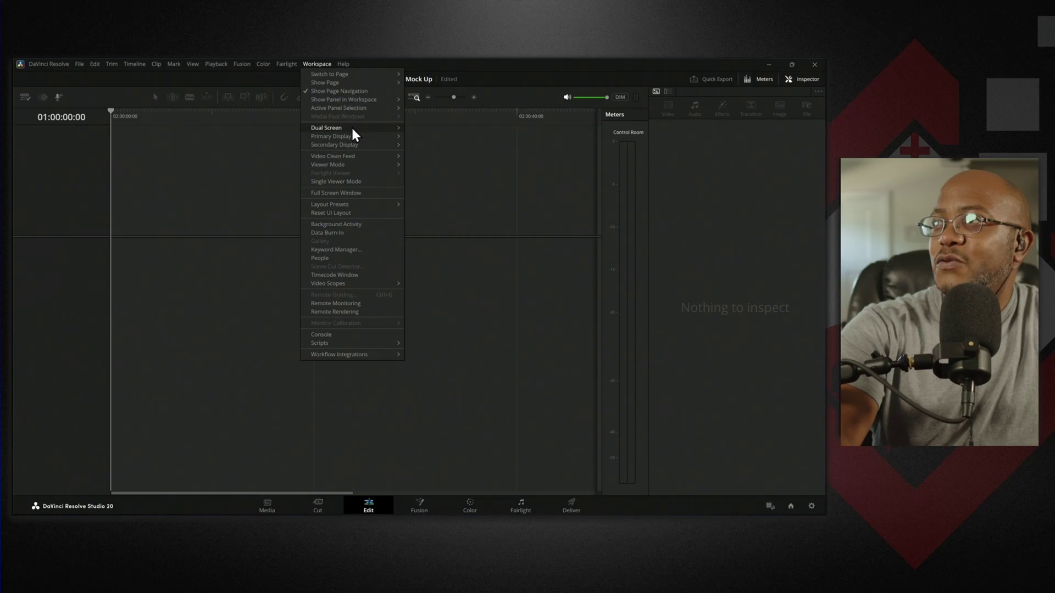
click(416, 130)
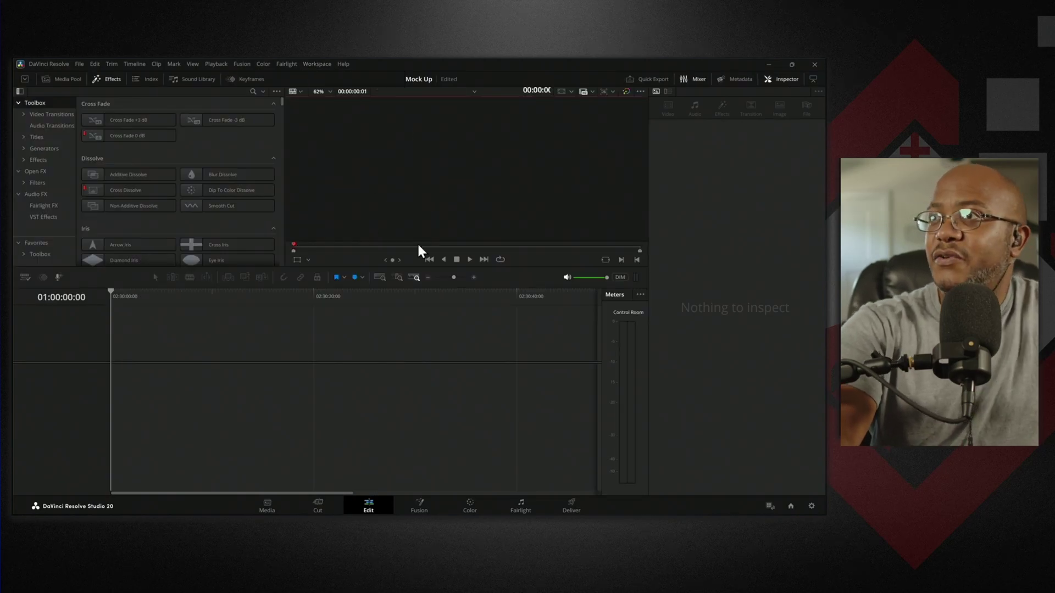
Show the Media Pool and import the stock video clips, changing the project frame rate to match them
click(25, 78)
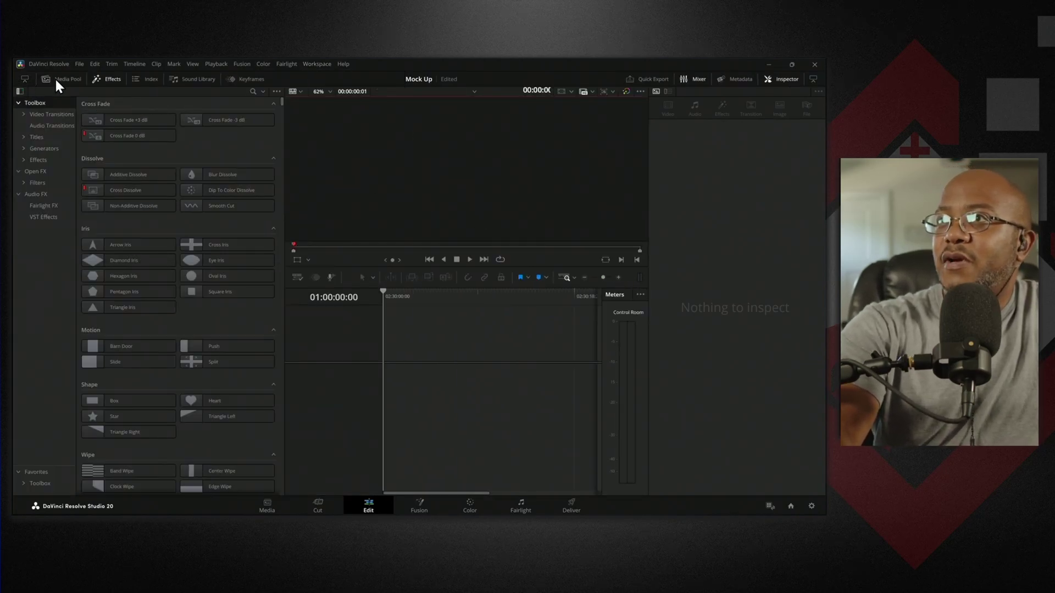
click(57, 80)
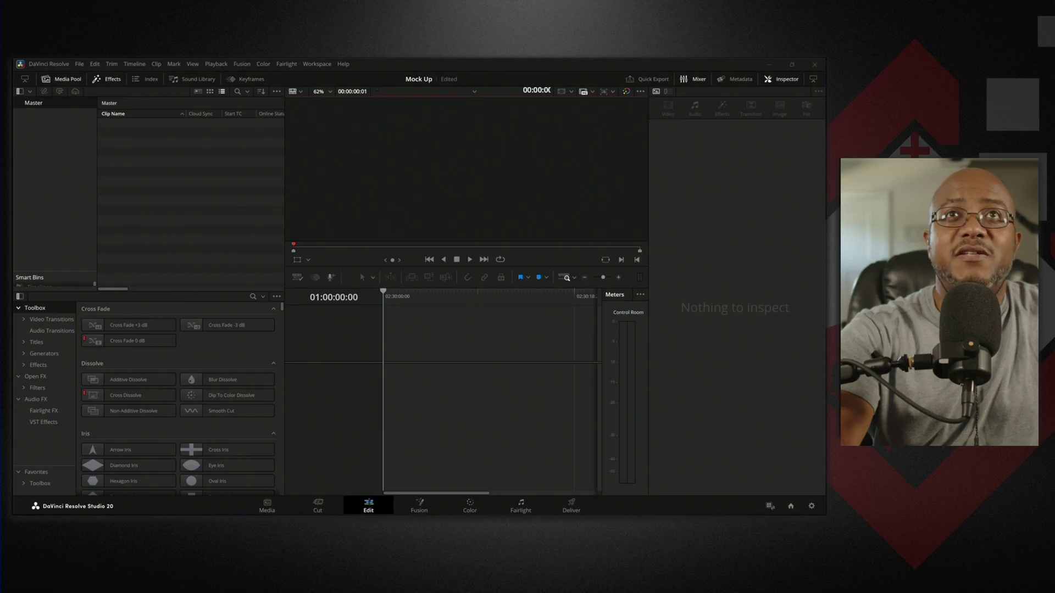
drag(85, 264, 169, 198)
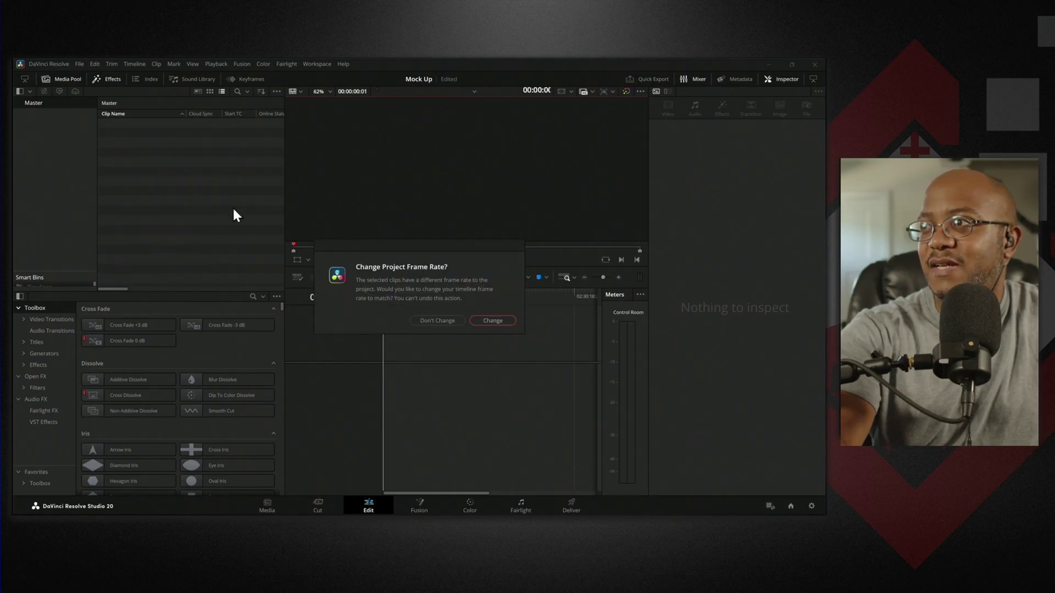
click(502, 319)
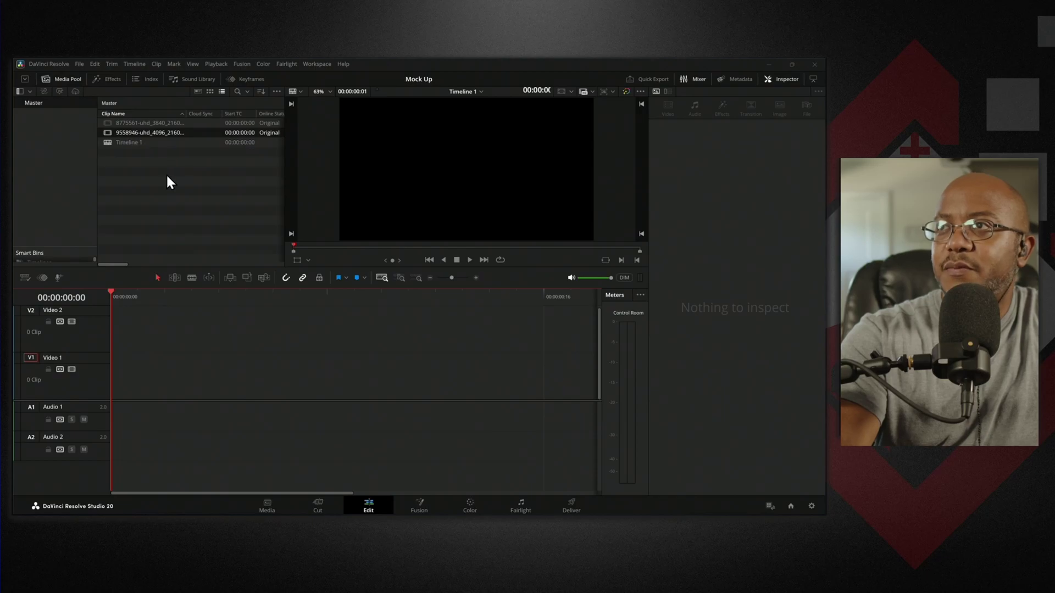
Set the out point of the 9558946 green-screen laptop clip at 00:00:04:12 in the source viewer
click(141, 133)
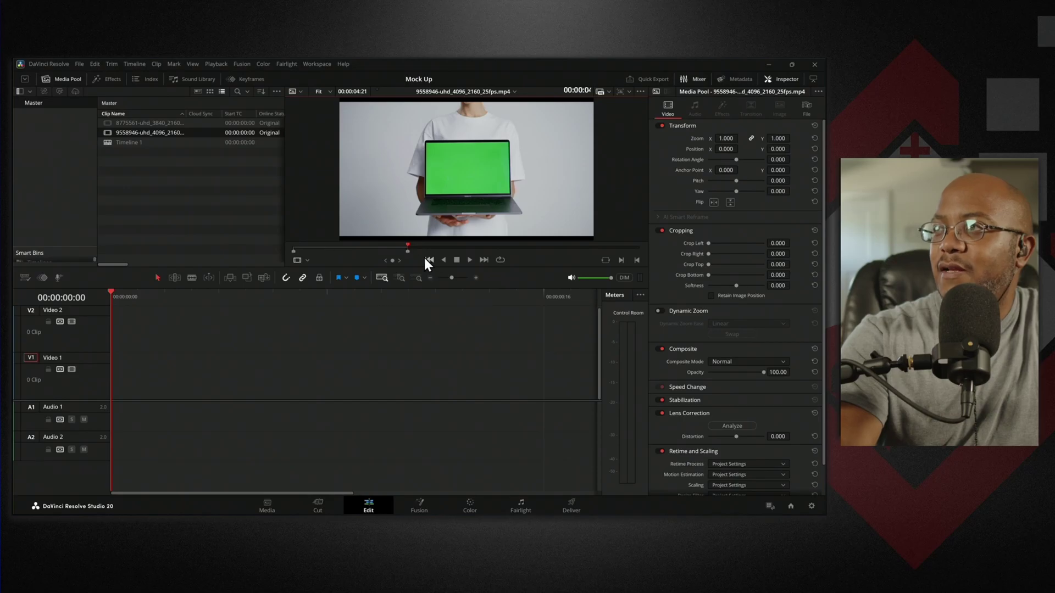
mouse_move(475, 246)
mouse_down()
mouse_move(493, 246)
mouse_move(292, 245)
mouse_move(407, 250)
mouse_move(398, 247)
mouse_up()
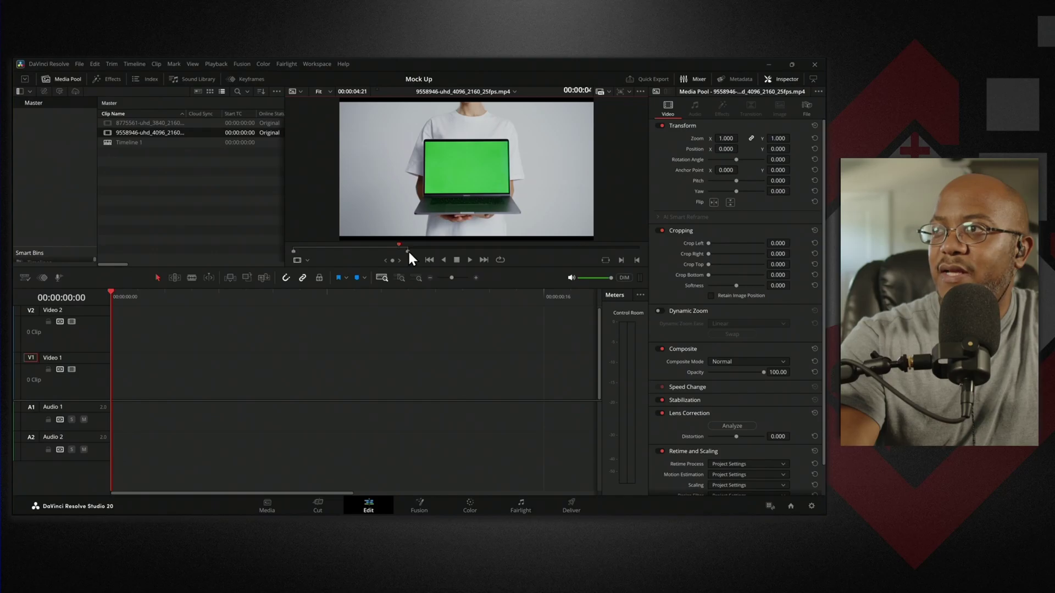
key(Left)
key(Left)
key(Left)
key(Left)
key(Left)
key(Left)
key(Left)
key(Left)
key(Left)
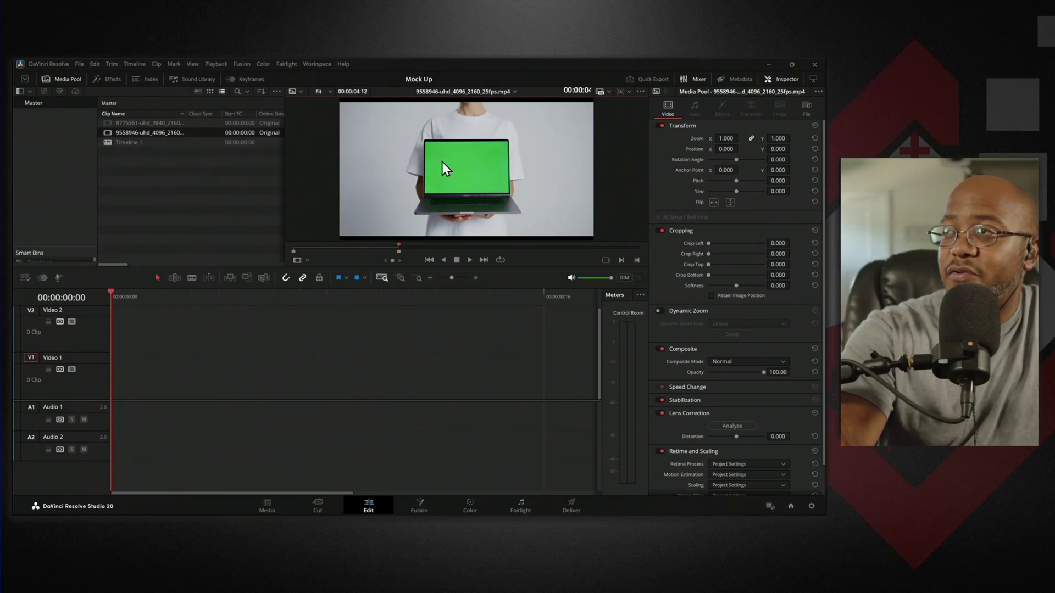
Place the trimmed laptop clip at the start of the Video 1 track and open it in Fusion with the effects library shown
drag(458, 166, 142, 394)
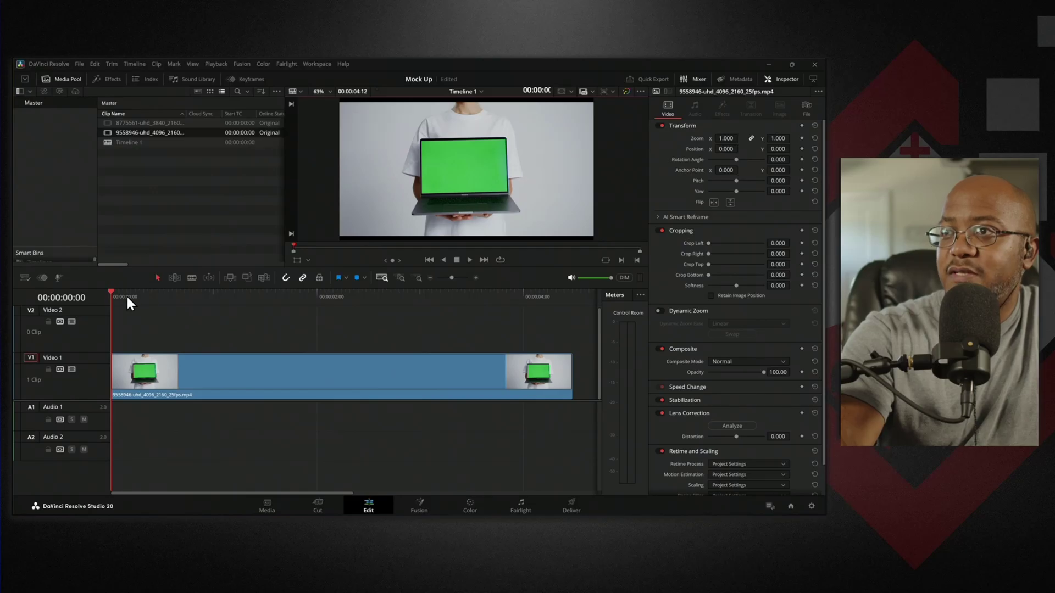
drag(110, 290, 572, 323)
click(385, 369)
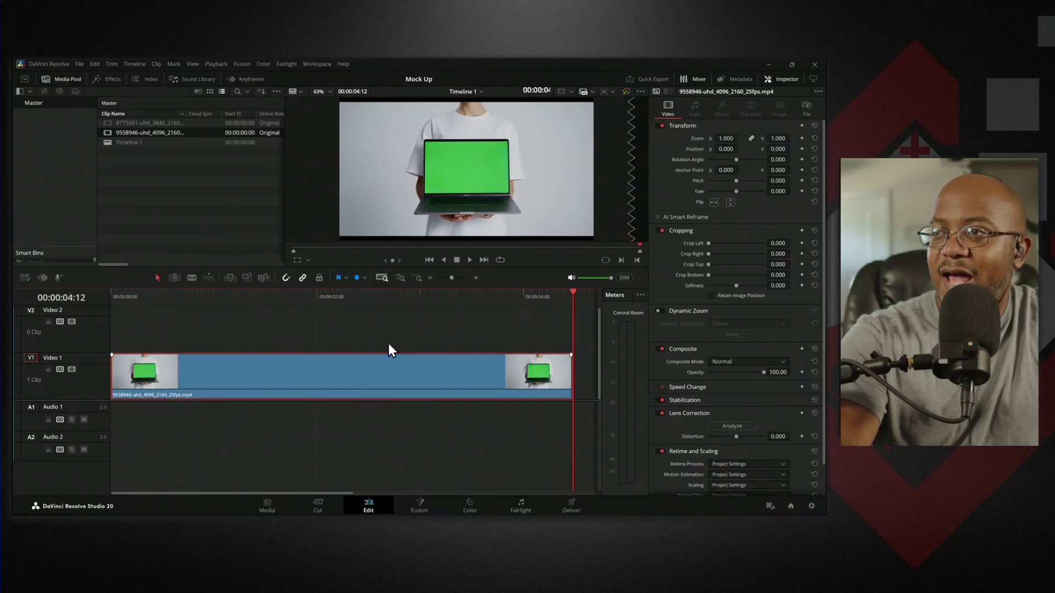
click(418, 508)
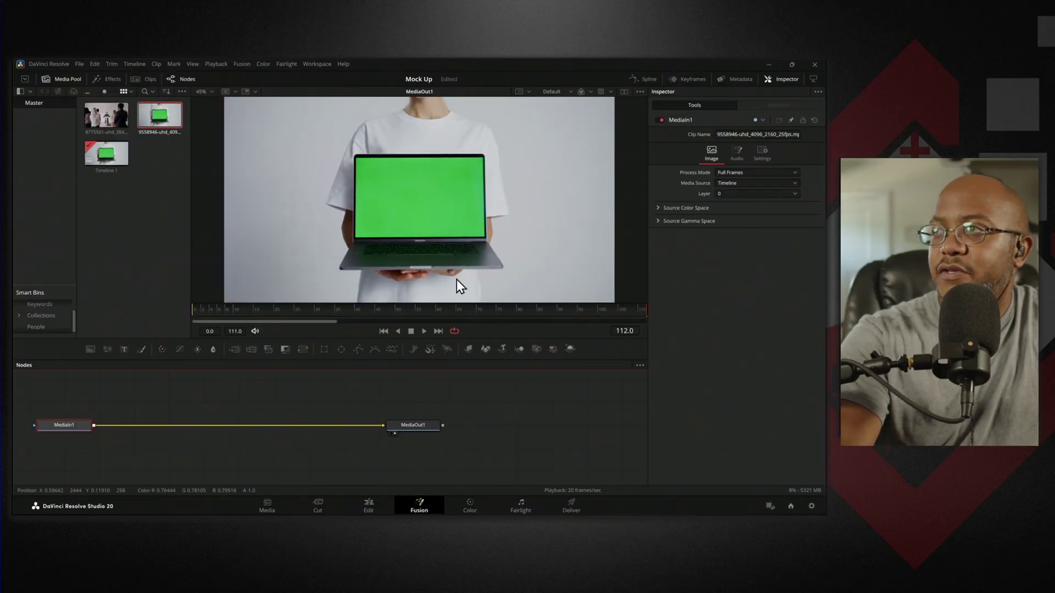
click(113, 79)
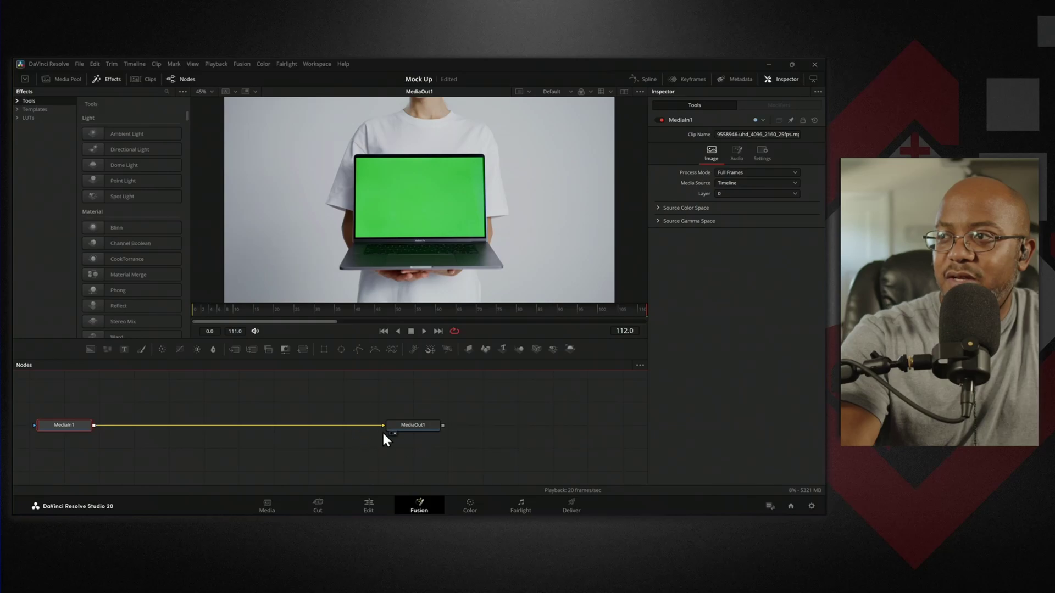
Disconnect MediaIn1 from MediaOut1 to view the input alone, and reconnect them with MediaOut1 in the viewer
drag(364, 427, 356, 392)
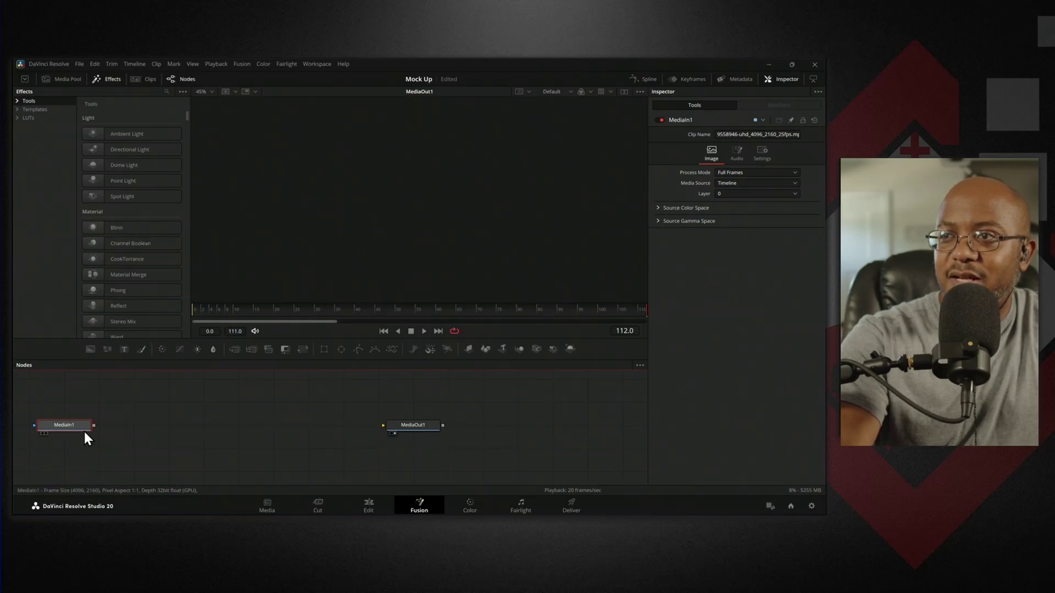
key(1)
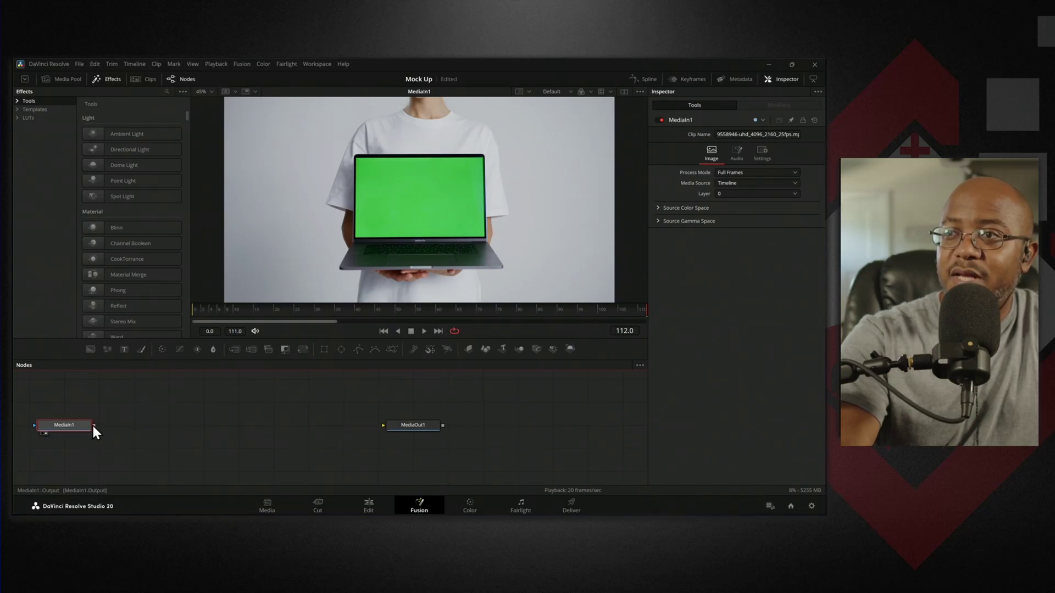
drag(94, 425, 383, 426)
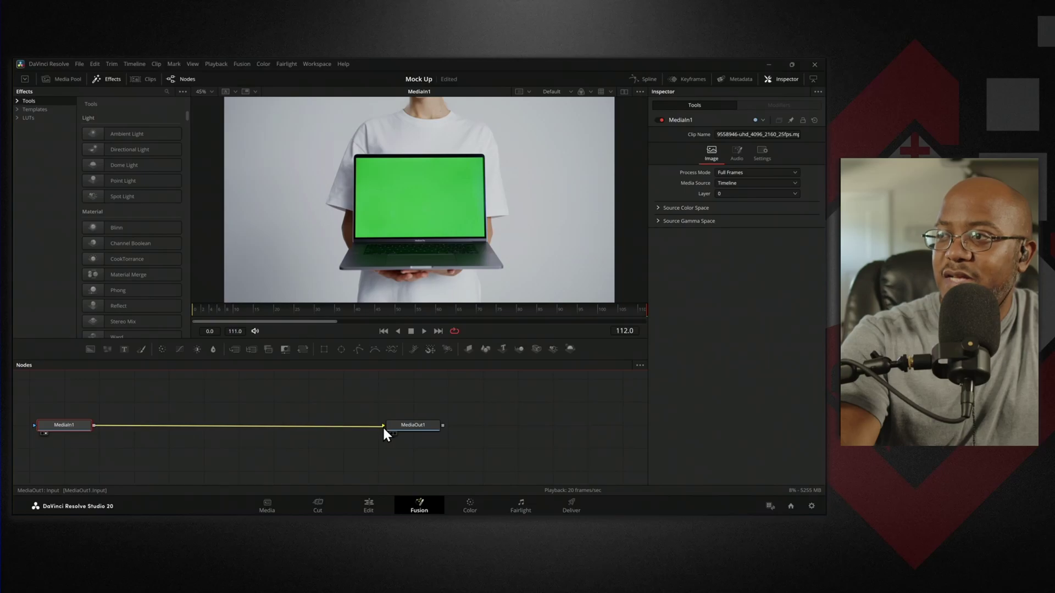
key(1)
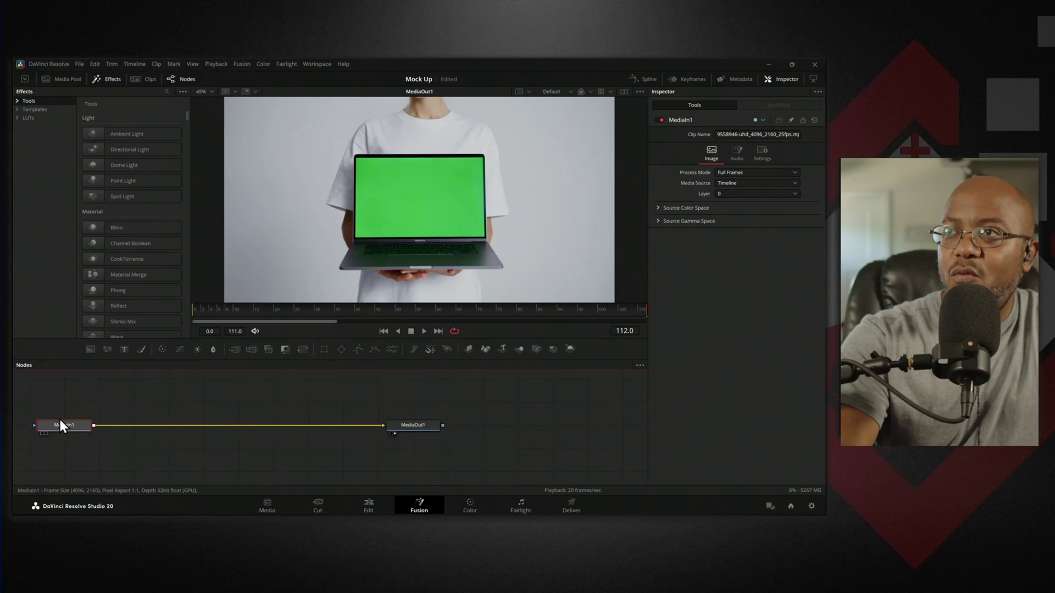
Search the effects library for "tracker" and insert a Planar Tracker between MediaIn1 and MediaOut1
click(166, 91)
text(tracker)
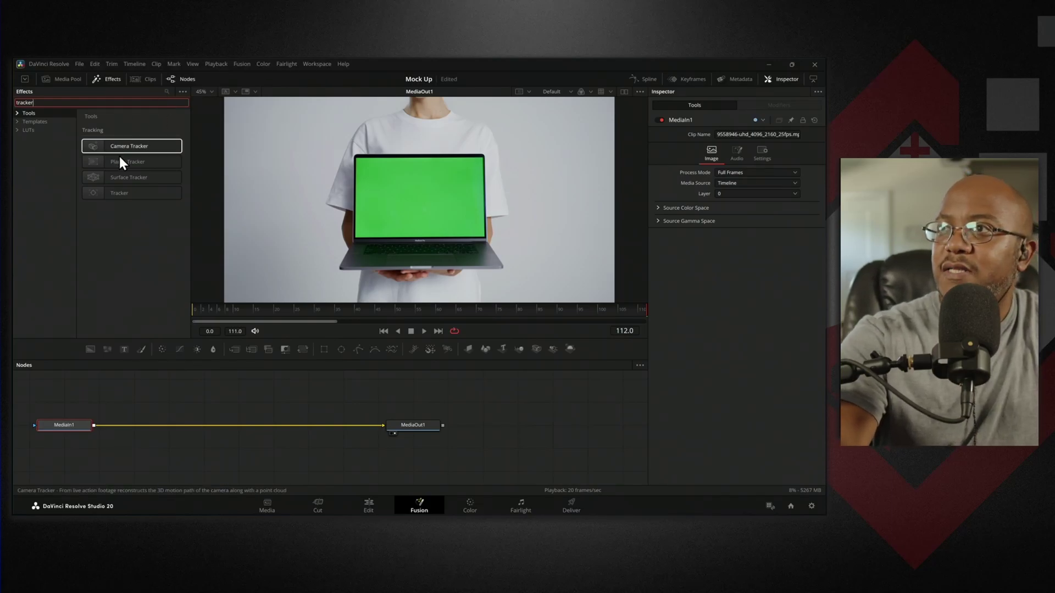
drag(125, 160, 184, 429)
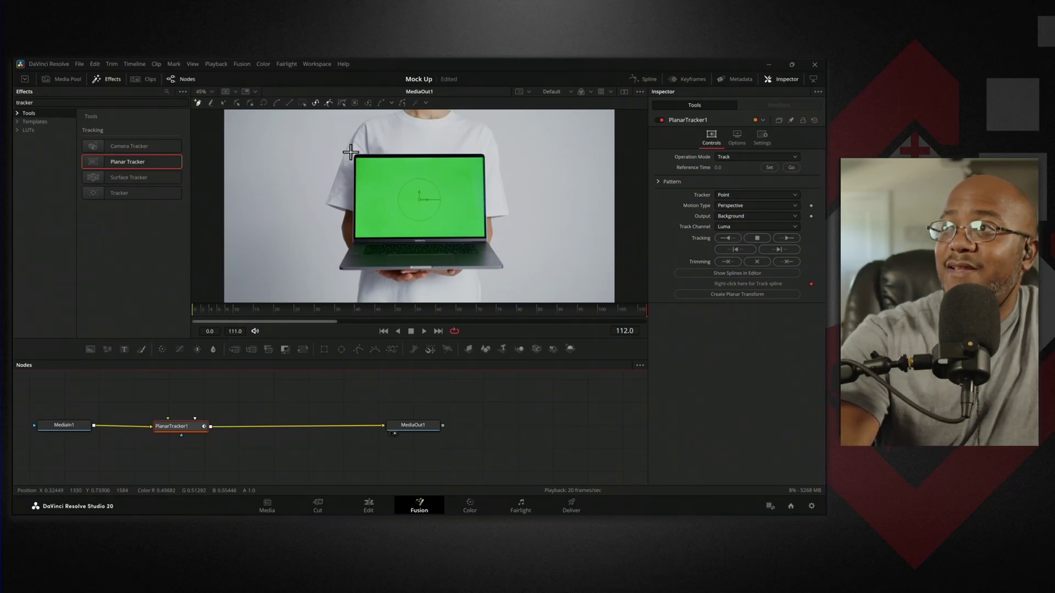
Draw a closed tracking pattern around the outline of the laptop, including its screen and keyboard base
drag(350, 151, 391, 151)
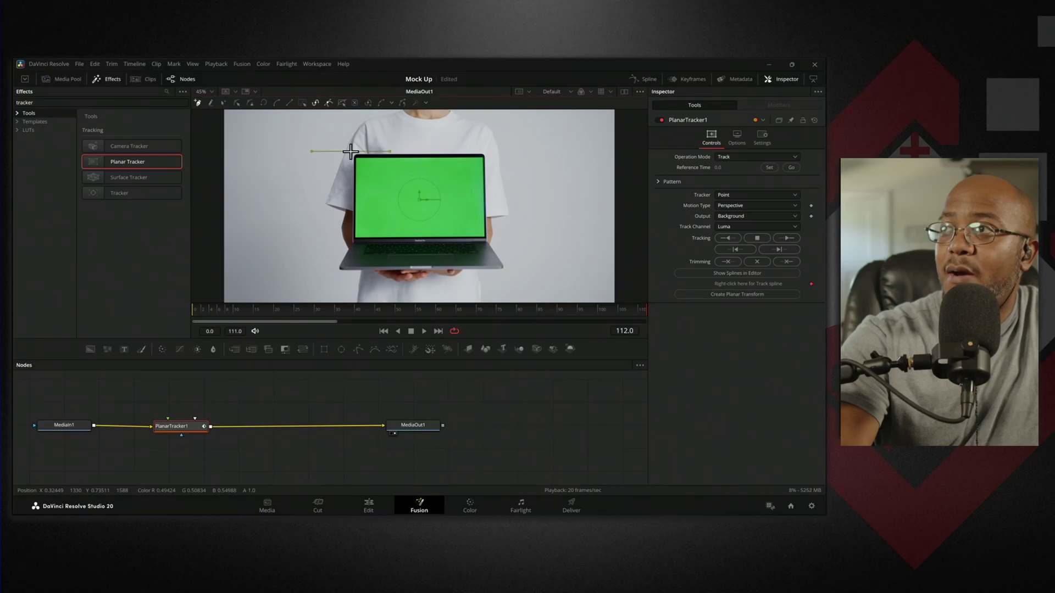
click(489, 150)
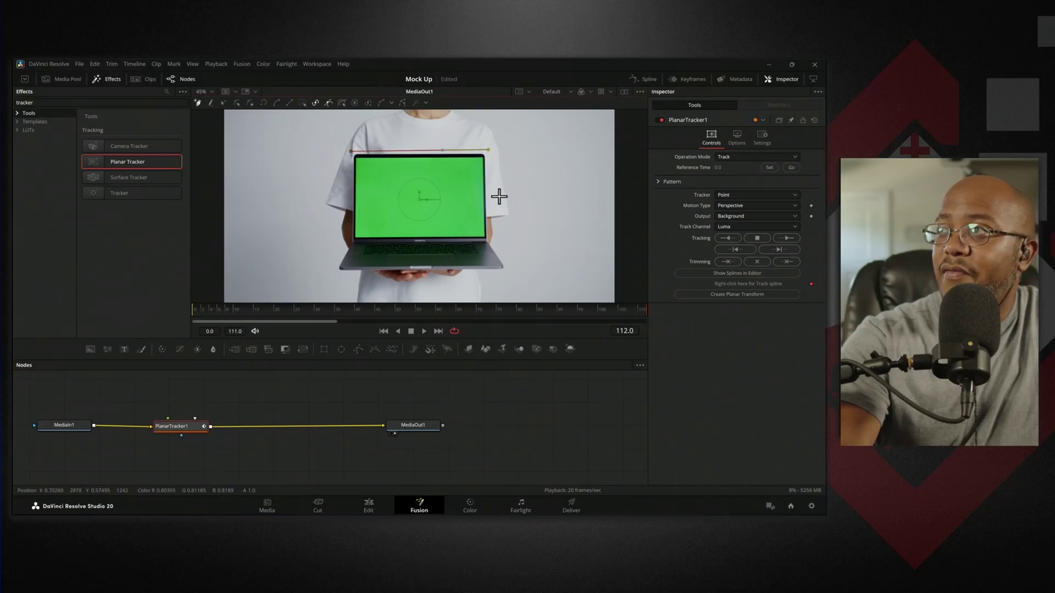
click(490, 240)
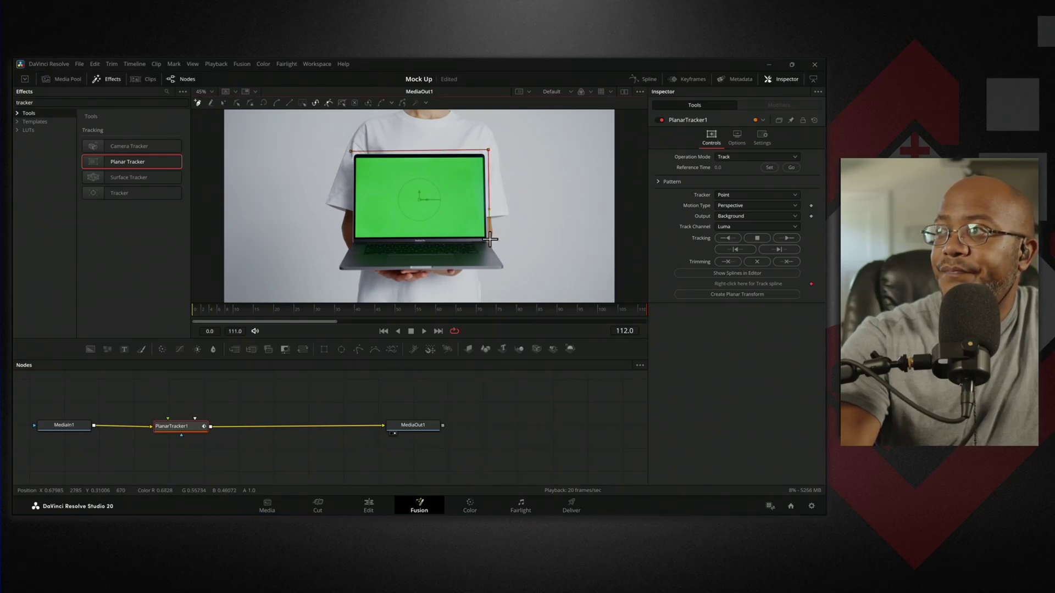
click(509, 269)
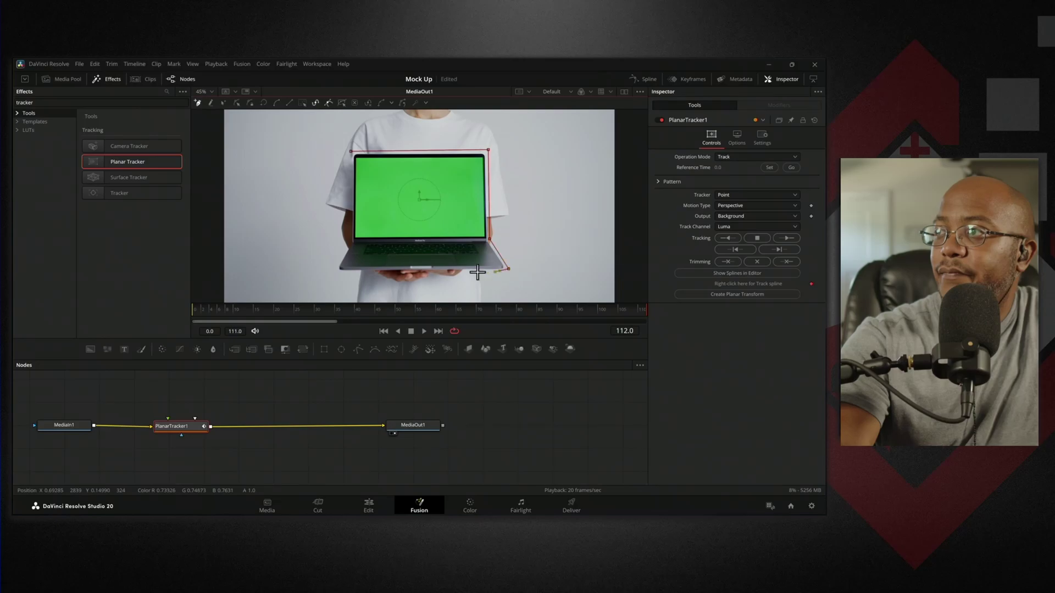
click(336, 270)
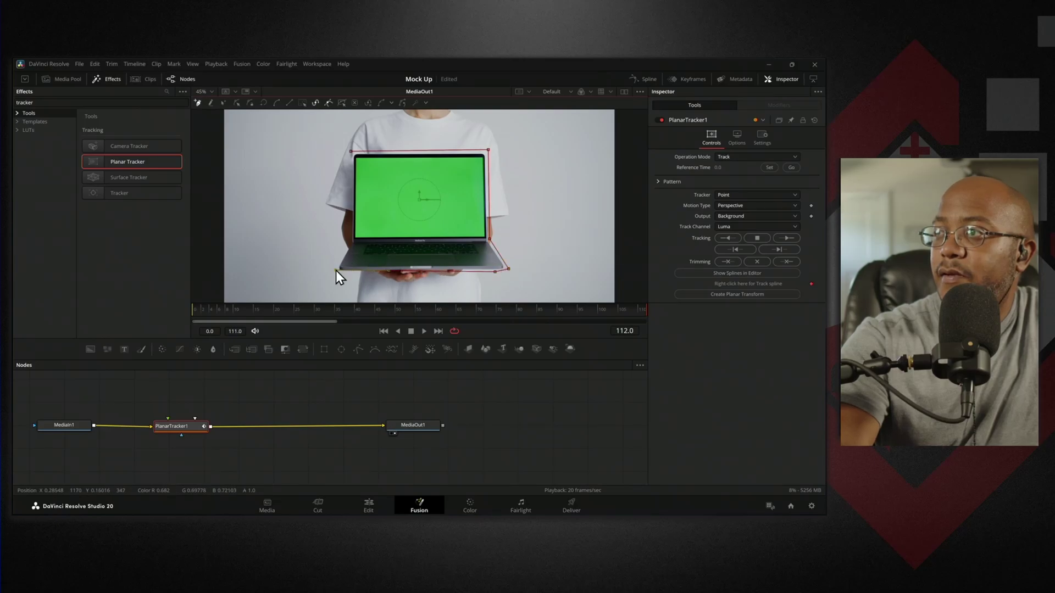
click(349, 241)
click(350, 153)
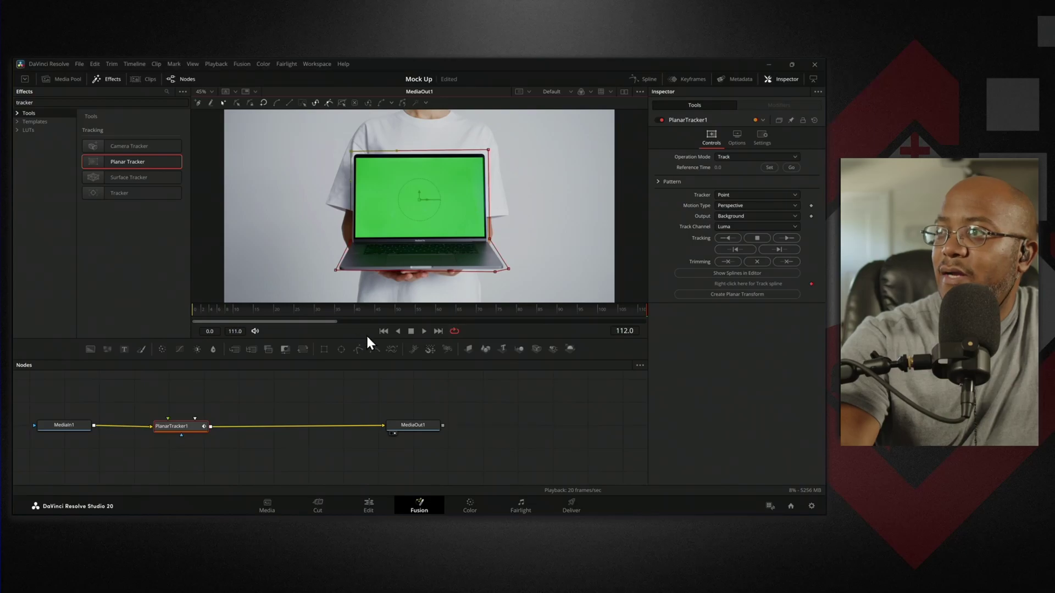
Go to the first frame and adjust the tracking outline's corner points to fit the laptop there
click(381, 331)
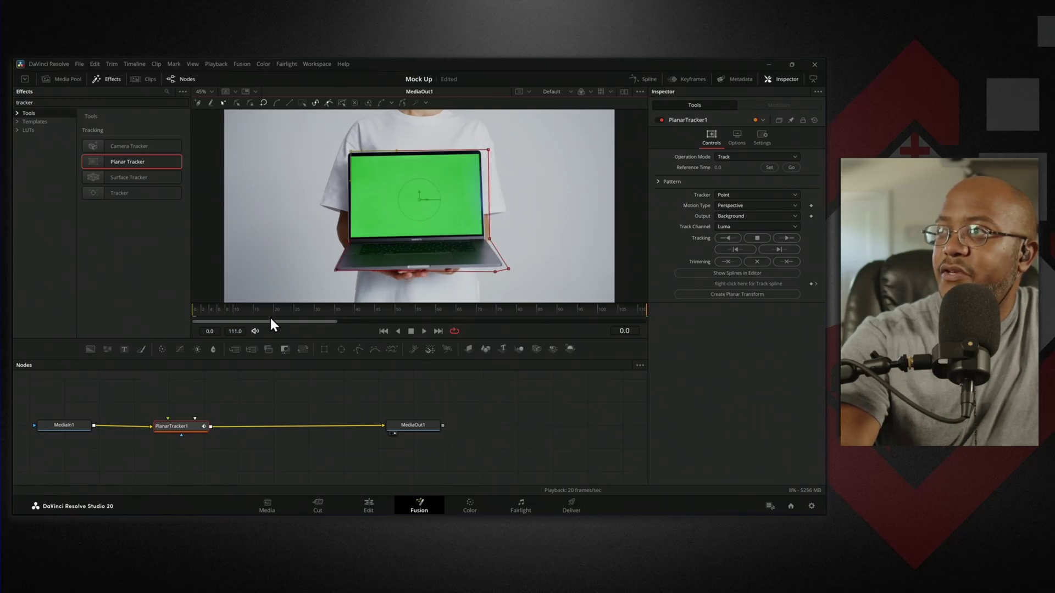
drag(351, 153, 345, 153)
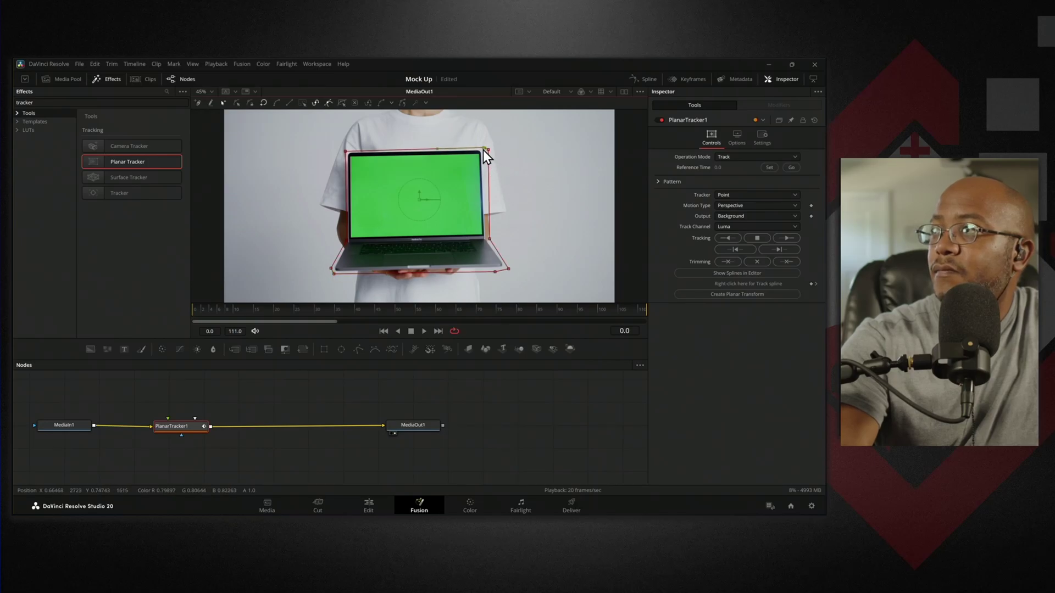
drag(489, 151, 484, 151)
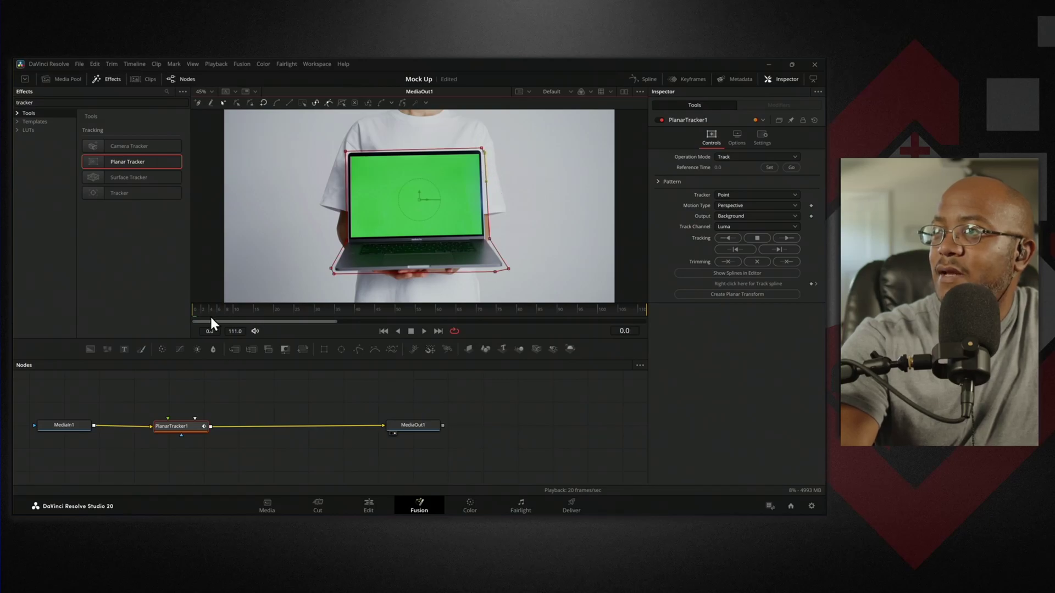
Save the project, set the tracker's reference time at frame 0 and track the laptop forward to the clip's end
key(ctrl+s)
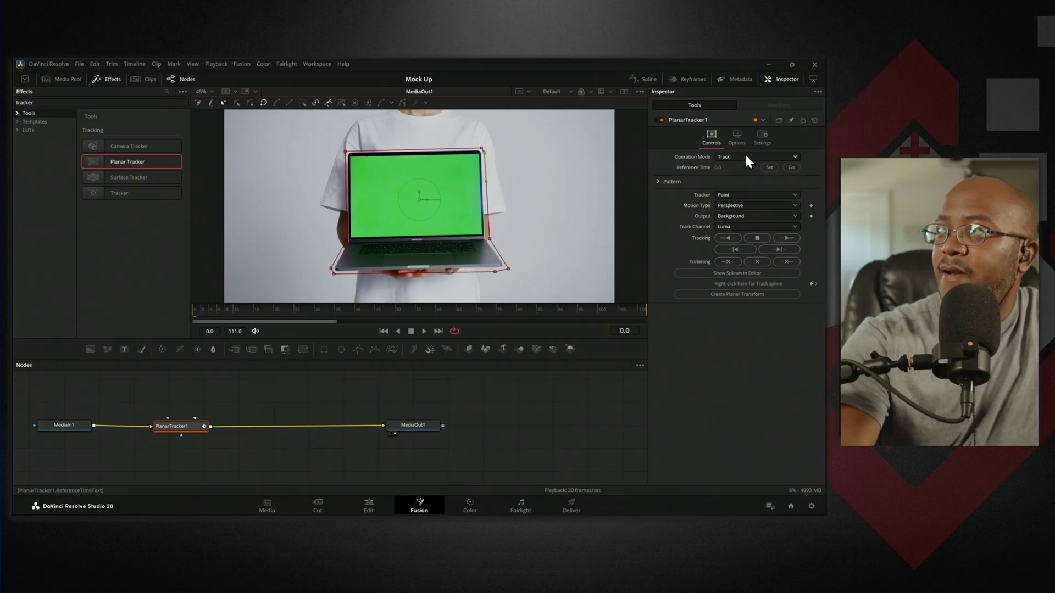
click(769, 167)
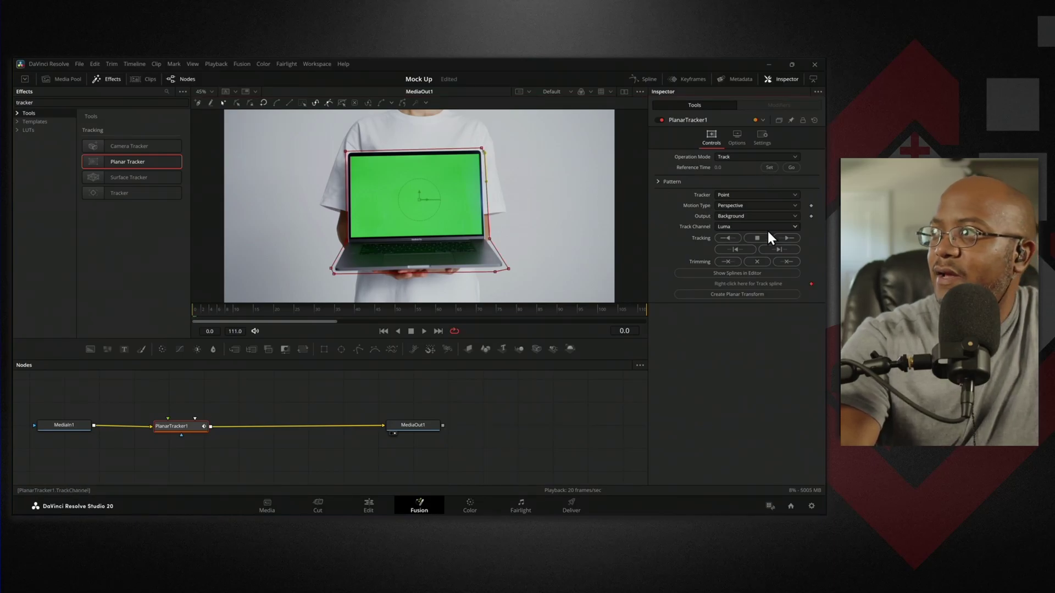
click(787, 237)
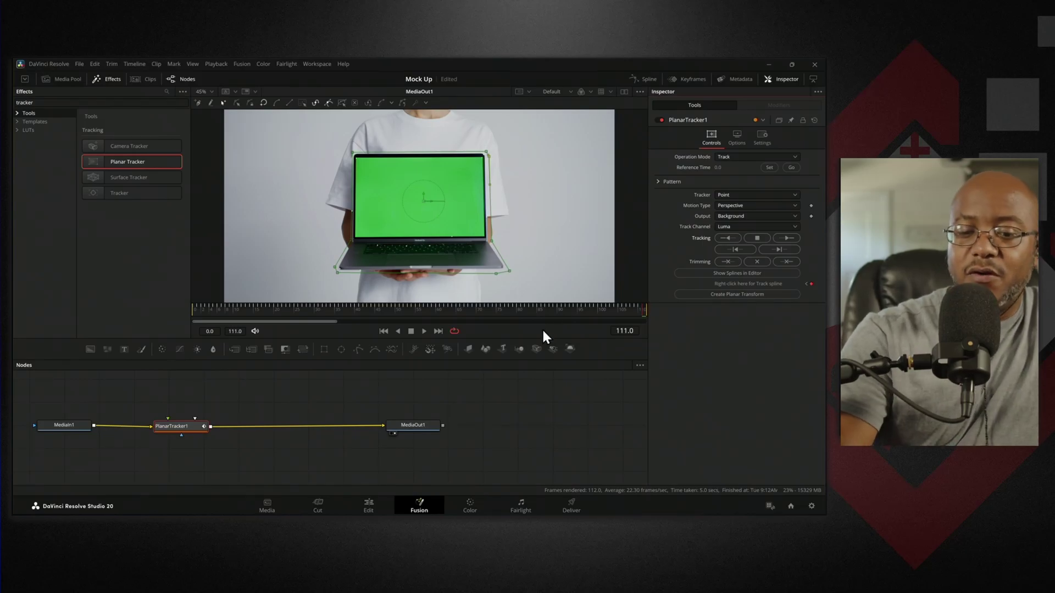
Play through the tracked clip to examine how the outline follows the laptop, and return to frame 0
key(Left)
key(Left)
key(Left)
key(Left)
key(Left)
key(Left)
key(Left)
key(Left)
key(Left)
key(Left)
key(Left)
key(Left)
key(Left)
key(space)
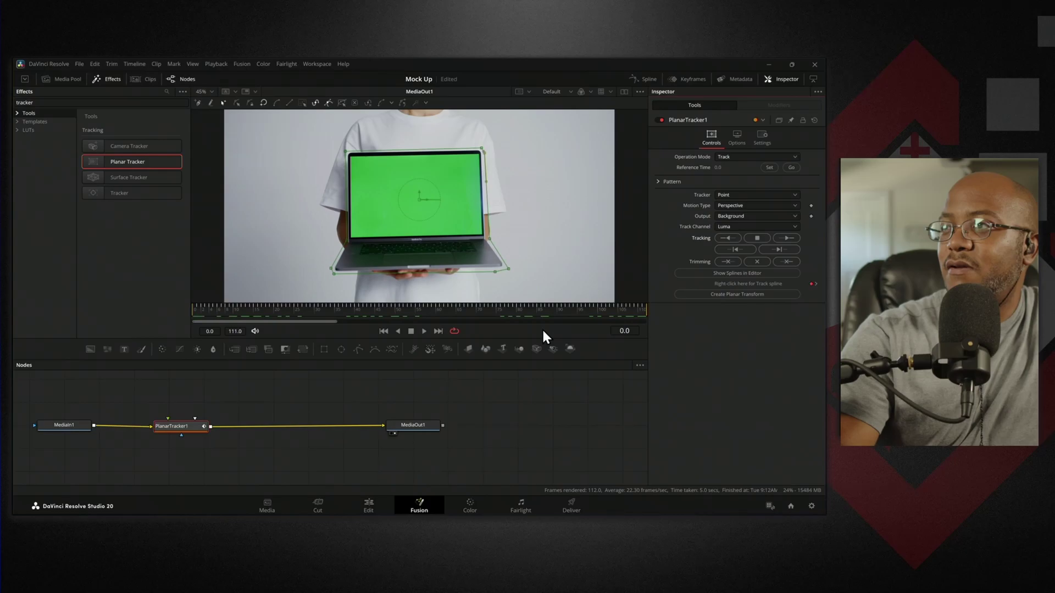
key(j)
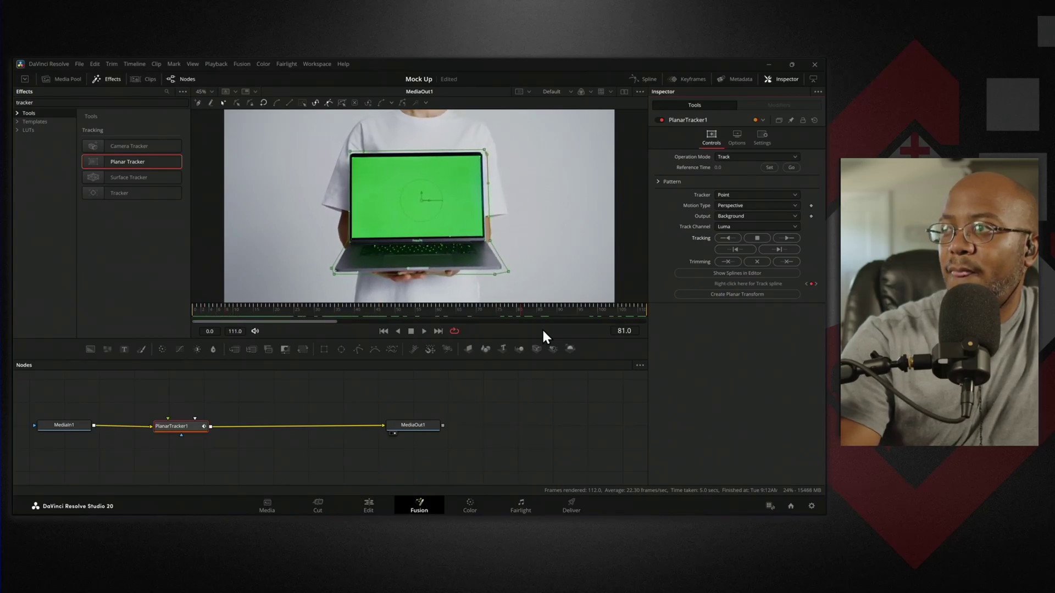
key(Home)
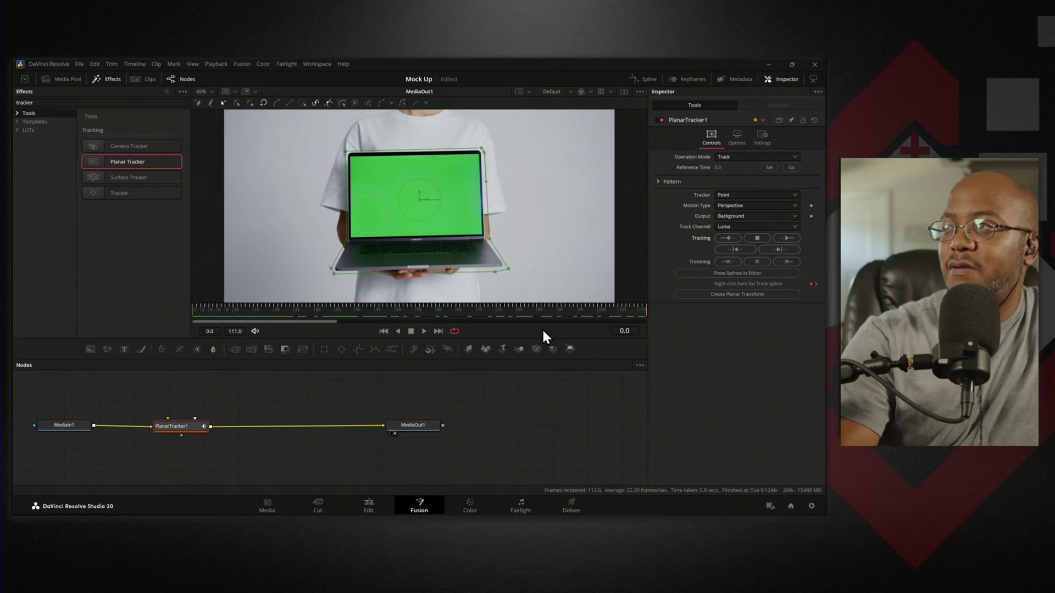
Switch the tracker's operation mode to Corner Pin and align the pin corners with the corners of the green laptop screen
click(744, 156)
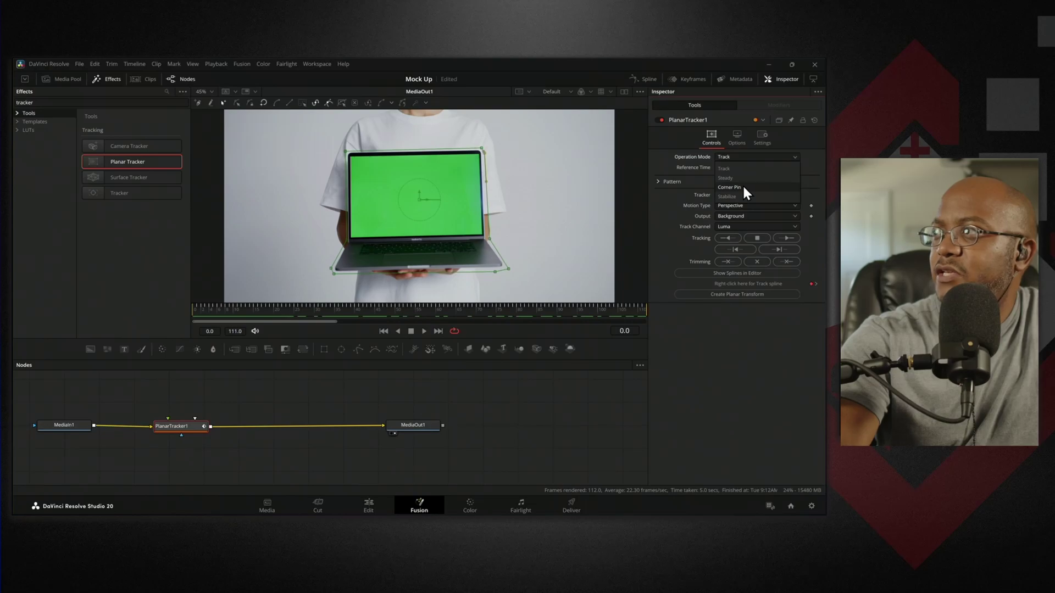
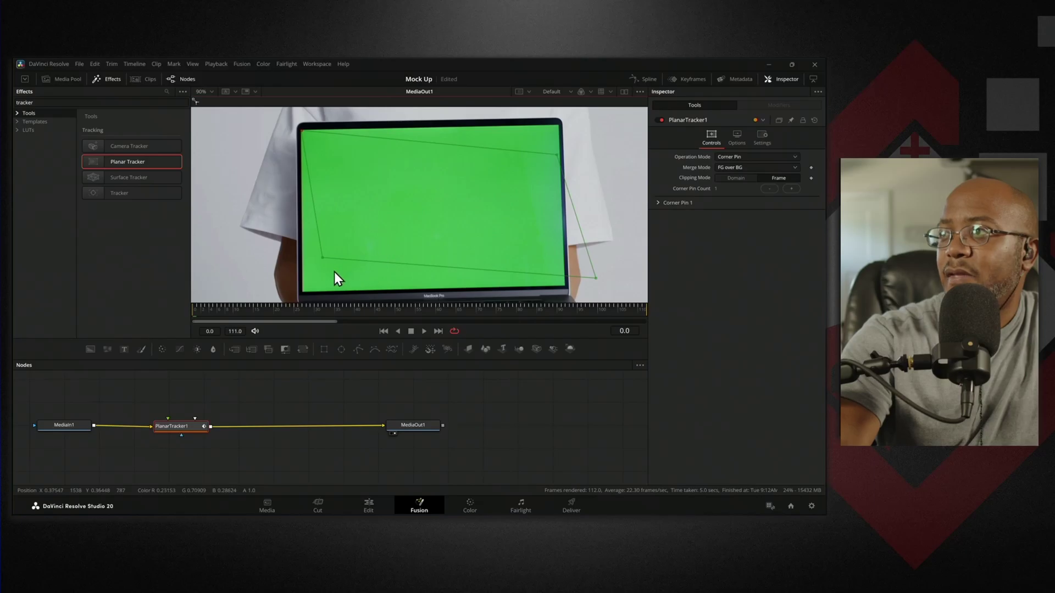
drag(322, 259, 302, 291)
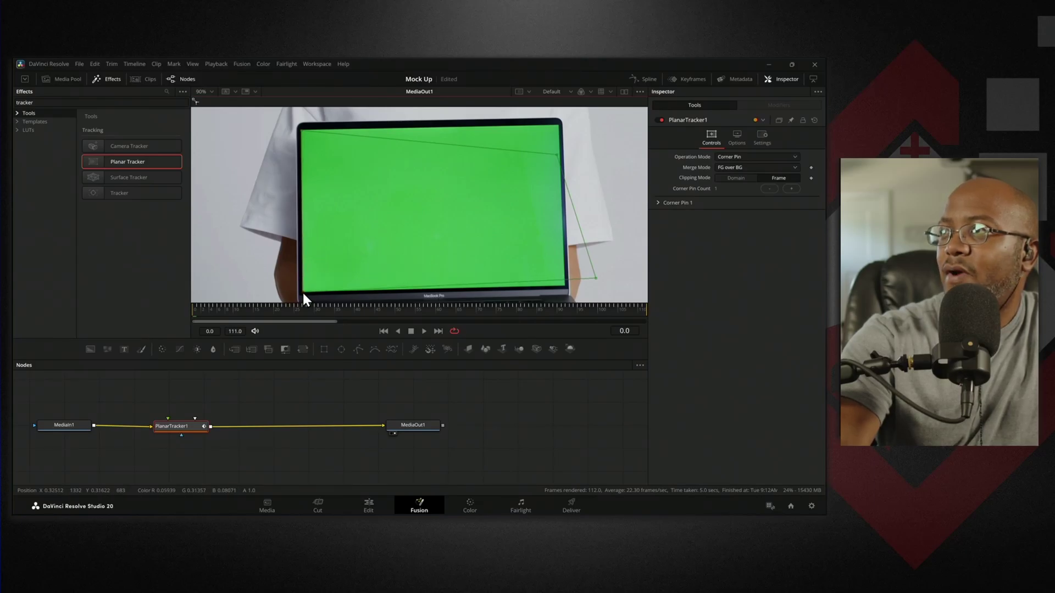
drag(557, 155, 558, 124)
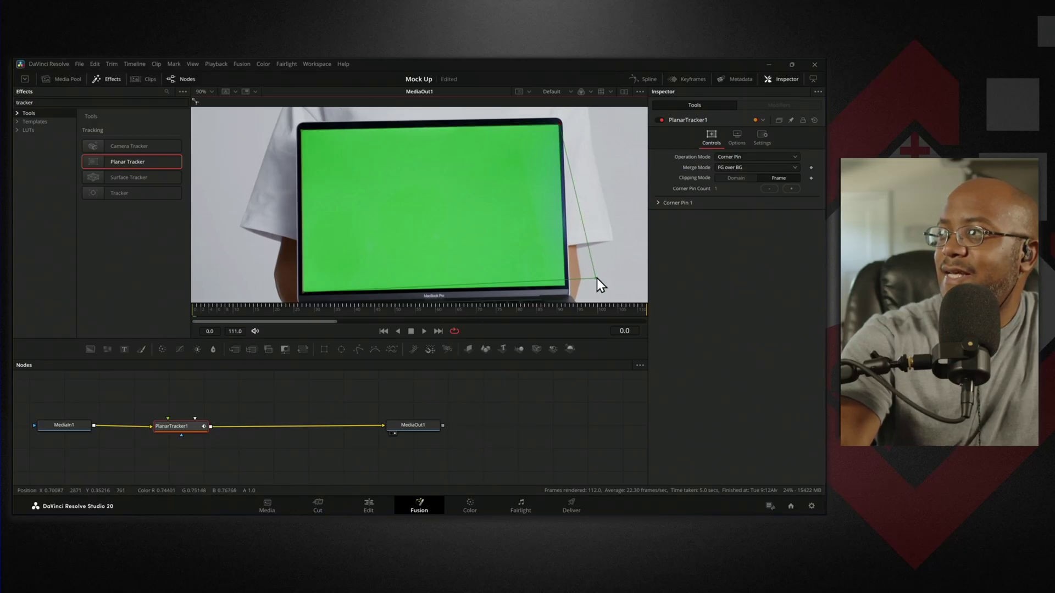
drag(597, 277, 567, 285)
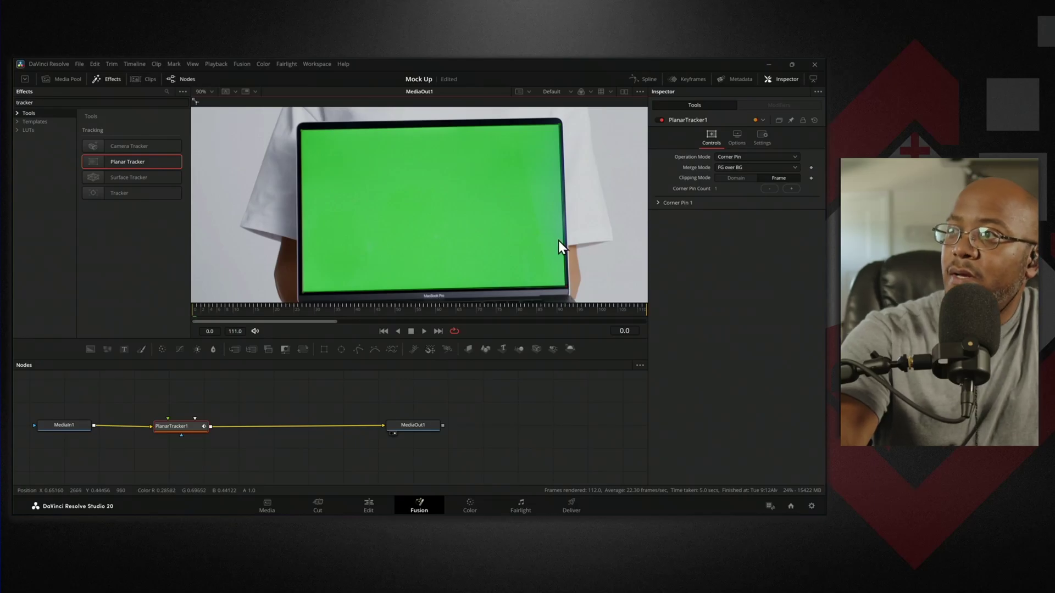
Fit the image to the viewer, hide the effects library and play the clip to check the corner pins against the screen
scroll(559, 241, down, 2)
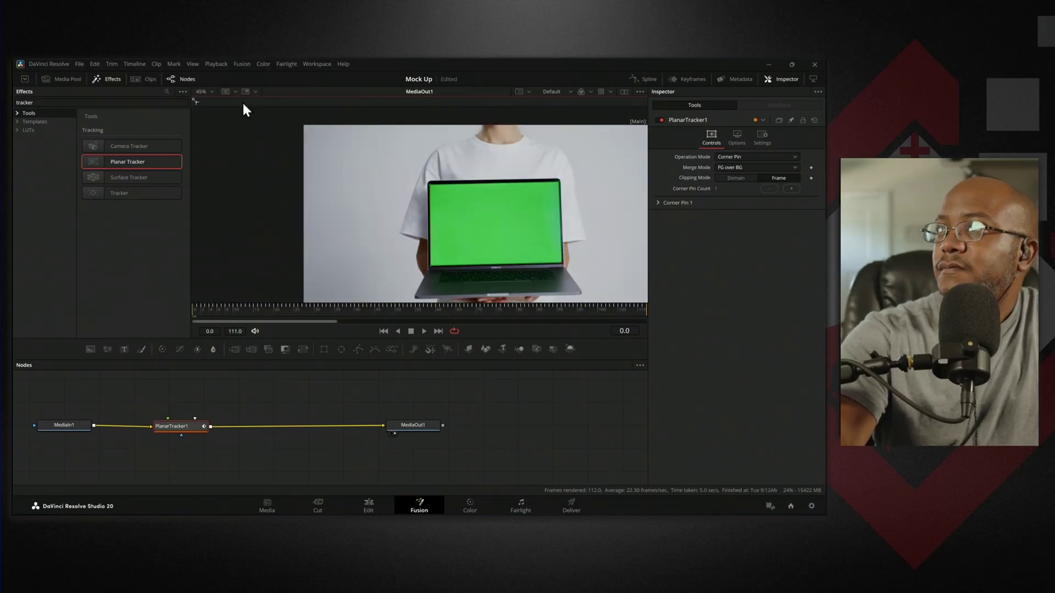
click(210, 92)
click(213, 103)
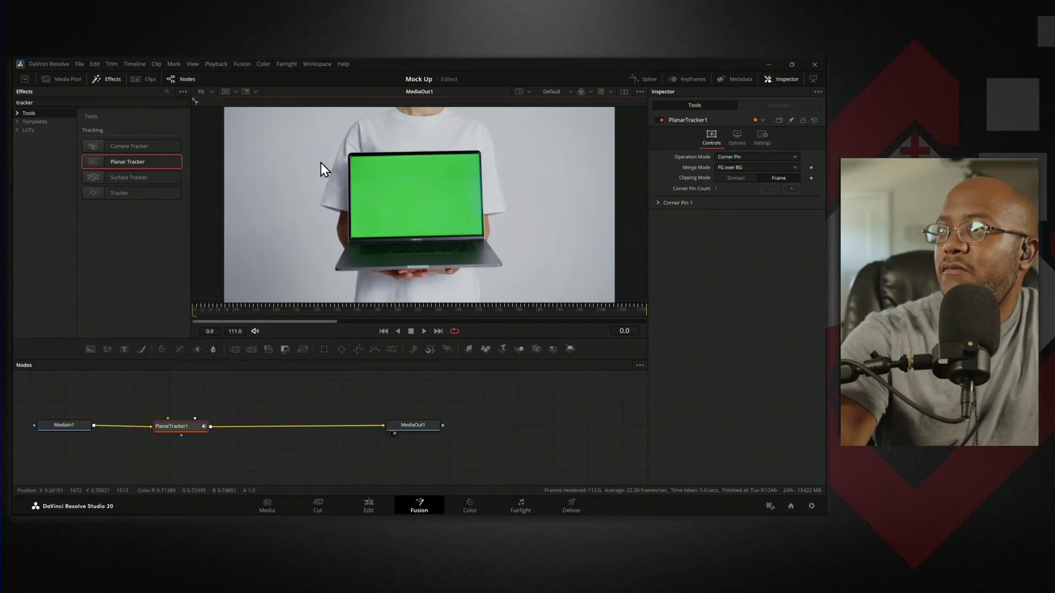
click(112, 80)
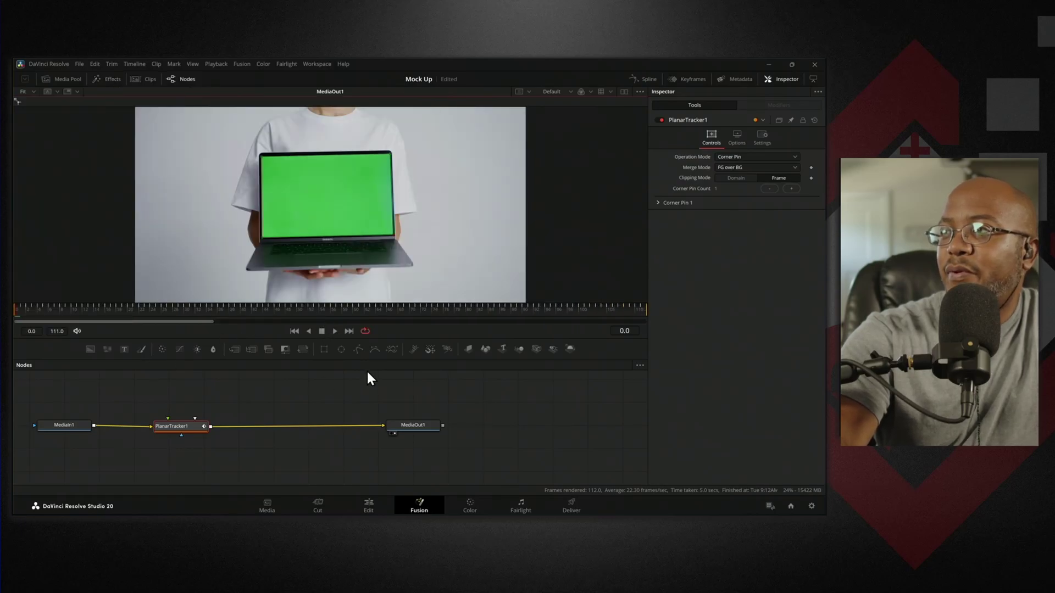
click(336, 331)
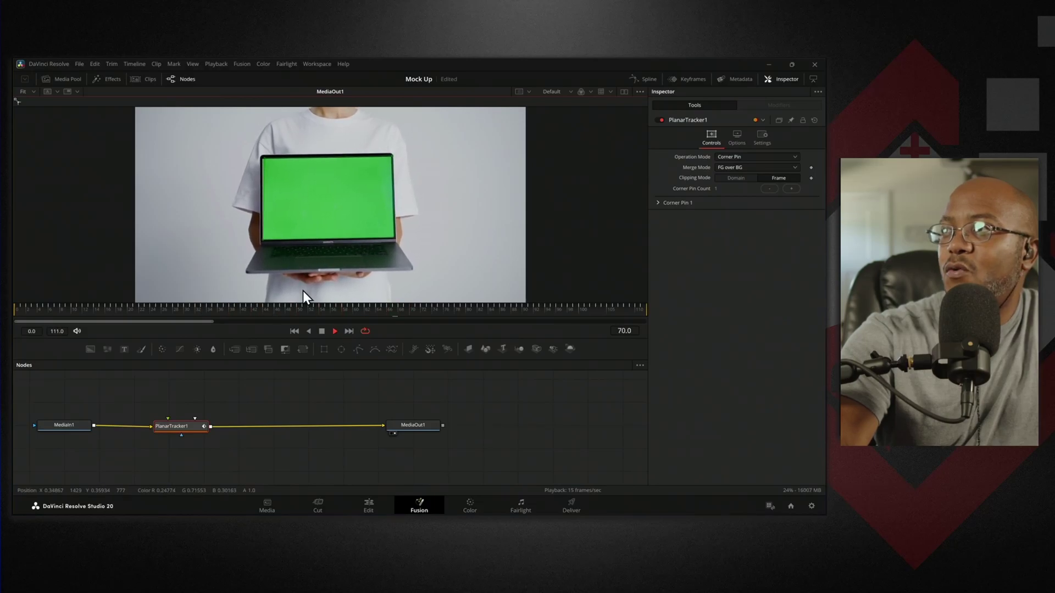
click(320, 332)
click(295, 333)
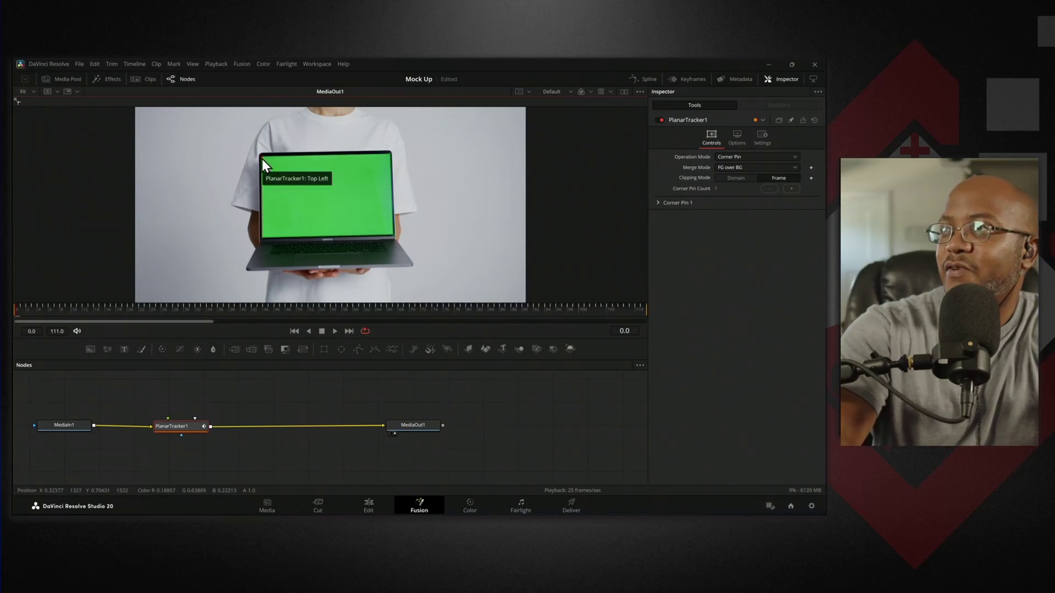
key(space)
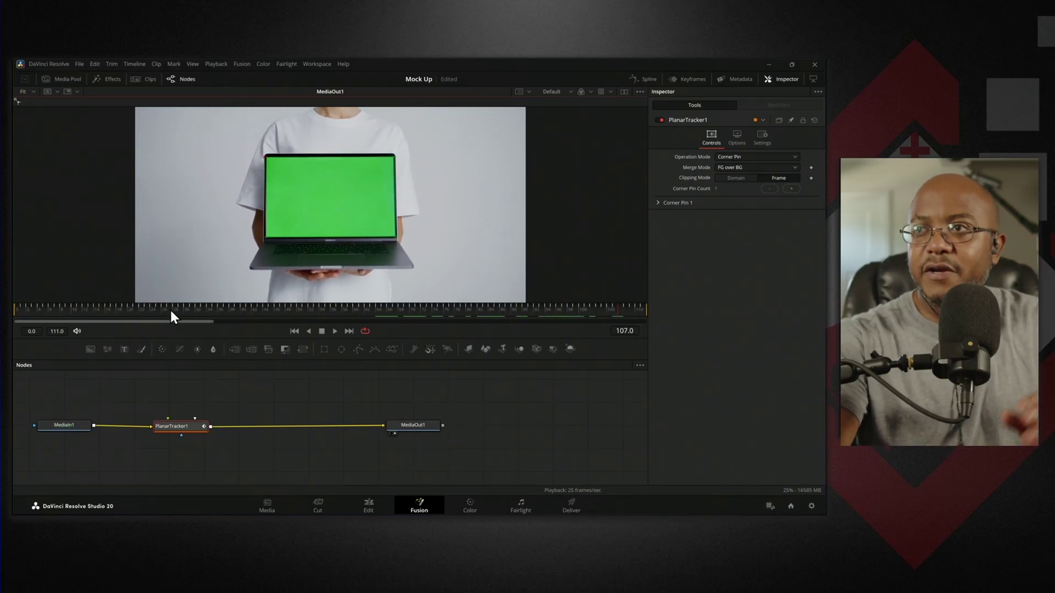
Add the 8775561-uhd clip from the media pool as a node and connect it to PlanarTracker1 as the corner-pinned image
click(72, 80)
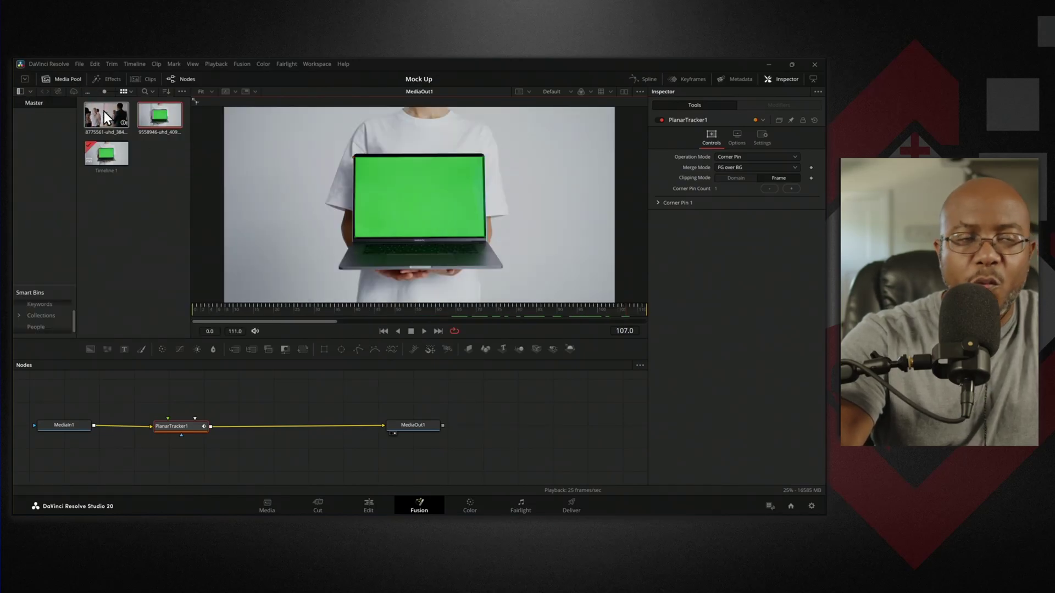
click(106, 114)
drag(107, 130, 151, 387)
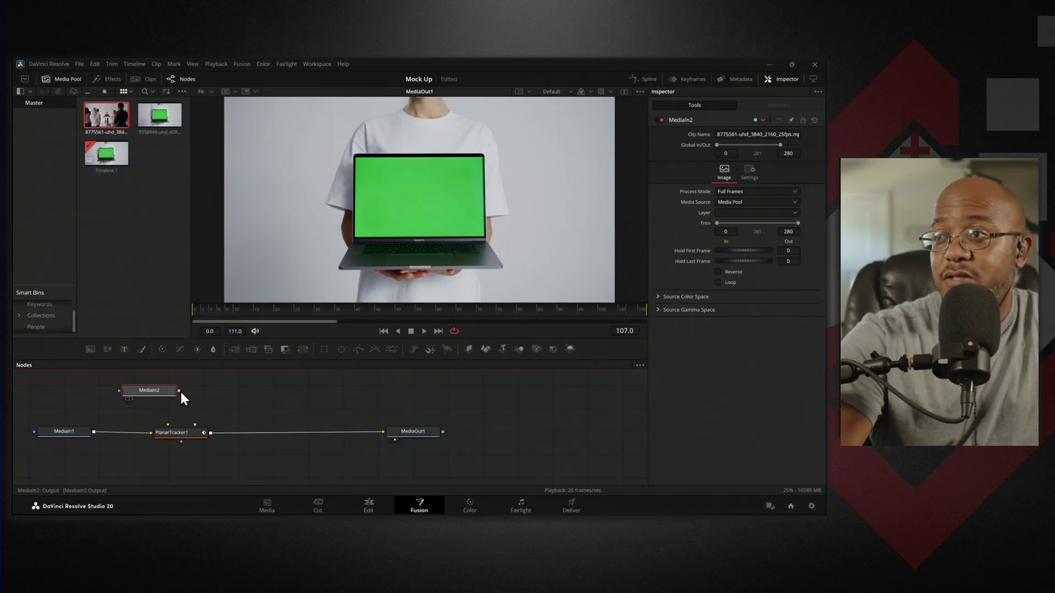
drag(179, 392, 168, 425)
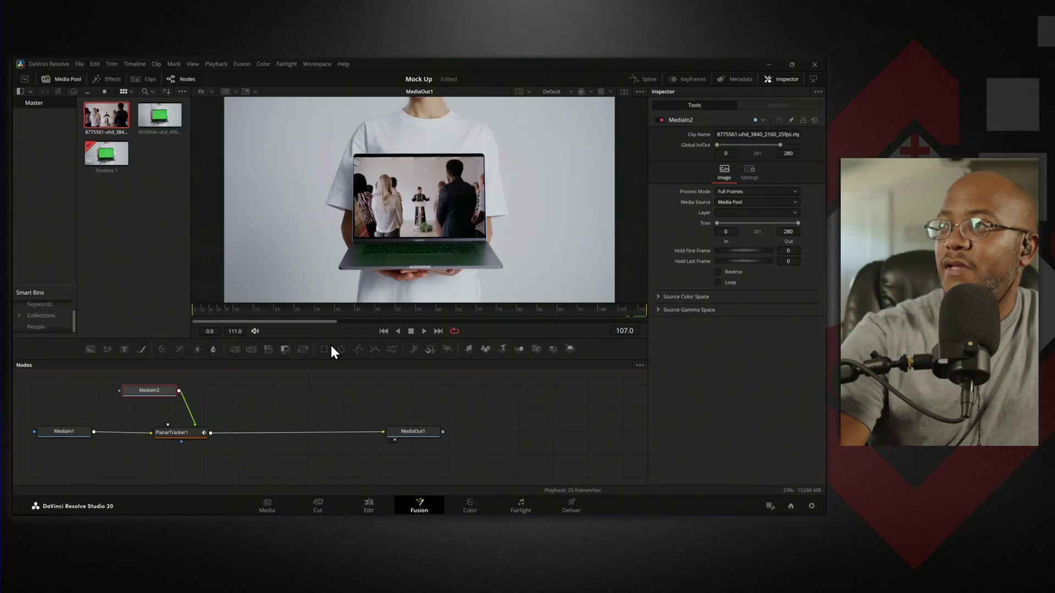
Return to frame 0 and select PlanarTracker1 to refine the overlay's upper-left corner pin on the laptop screen
click(383, 331)
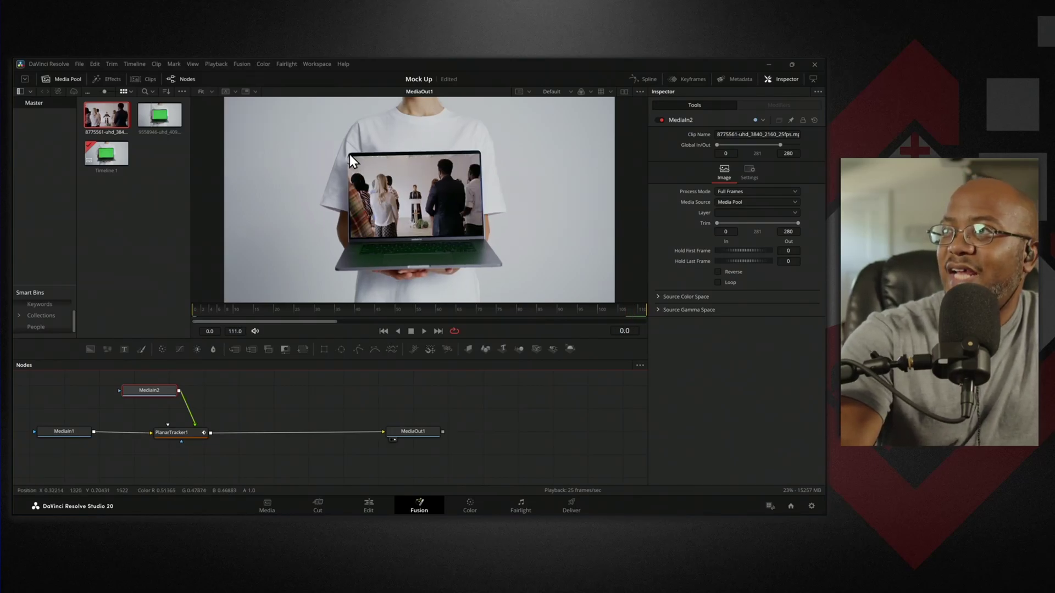
click(177, 432)
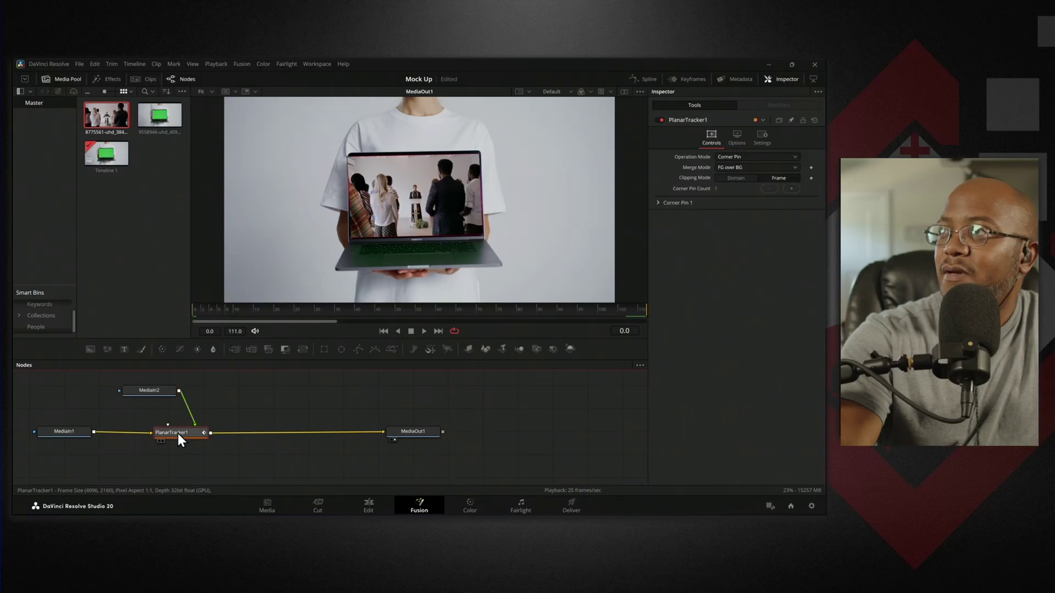
click(347, 157)
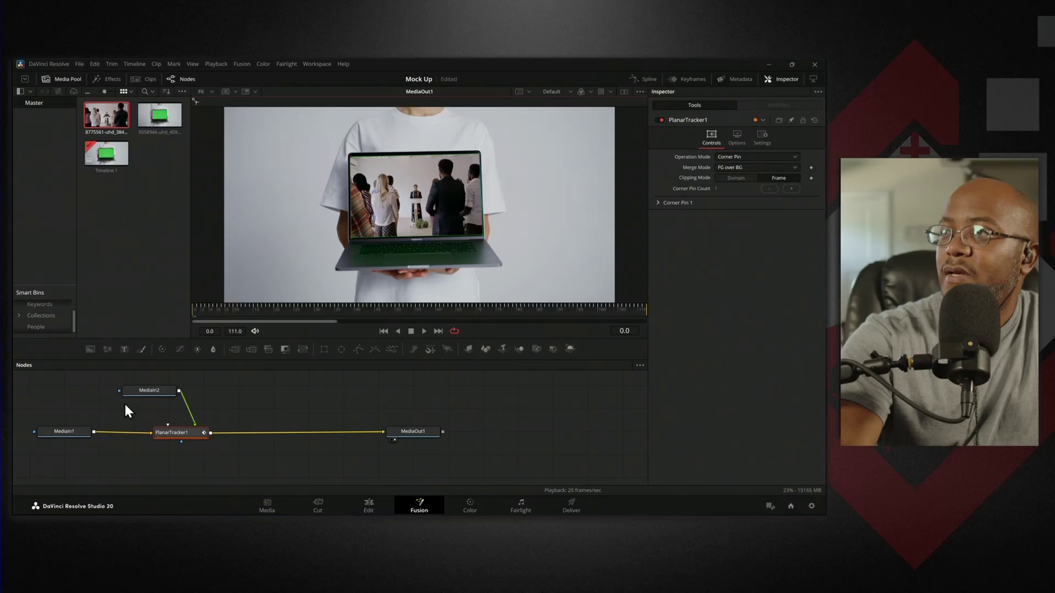
Play the composite, stop near frame 56 and nudge the overlay's upper-left corner pin to cover the green gap
click(423, 331)
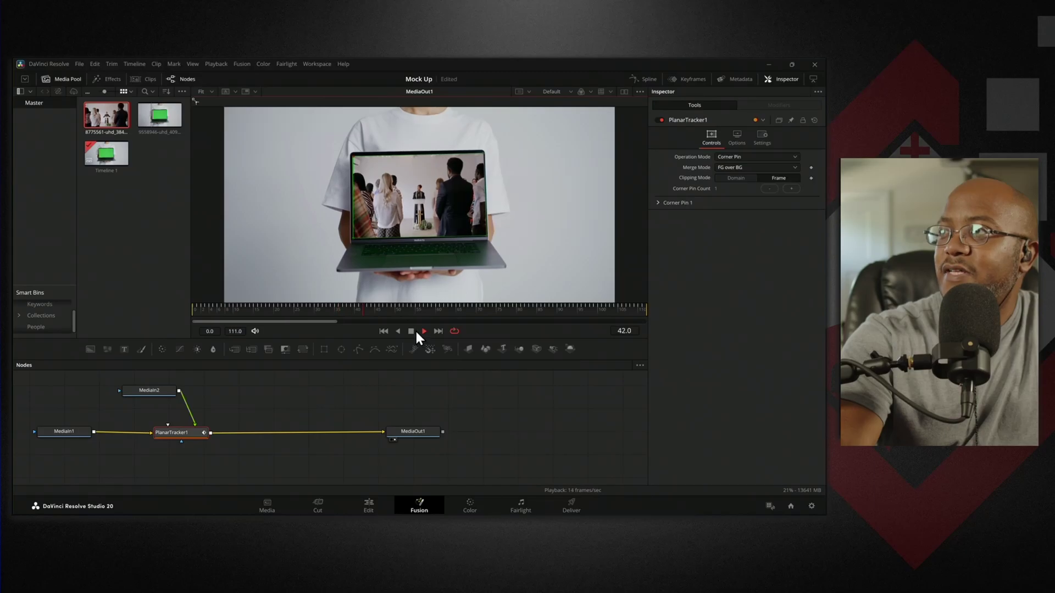
click(412, 331)
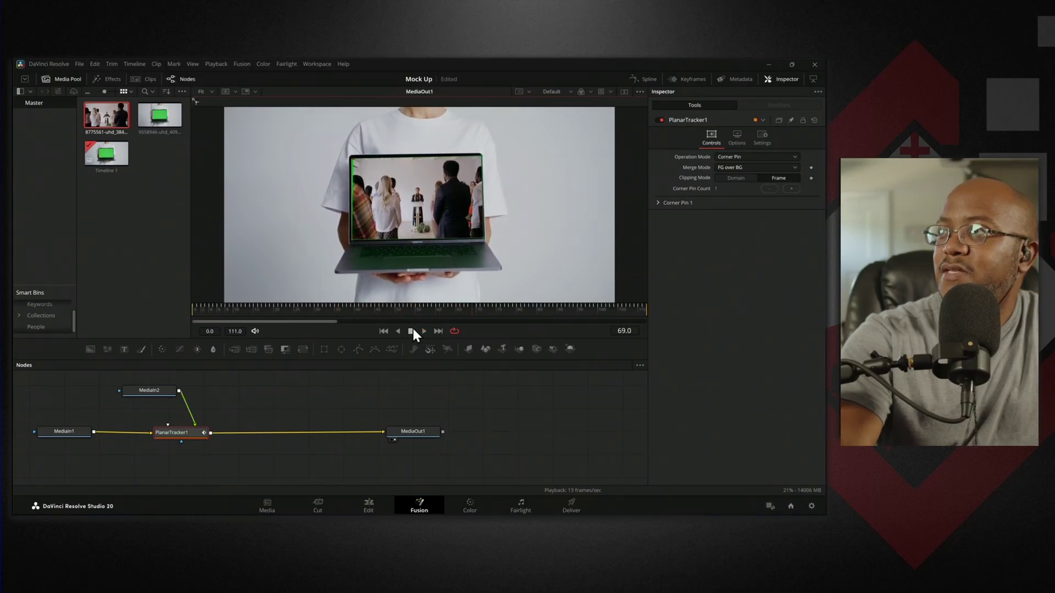
click(413, 328)
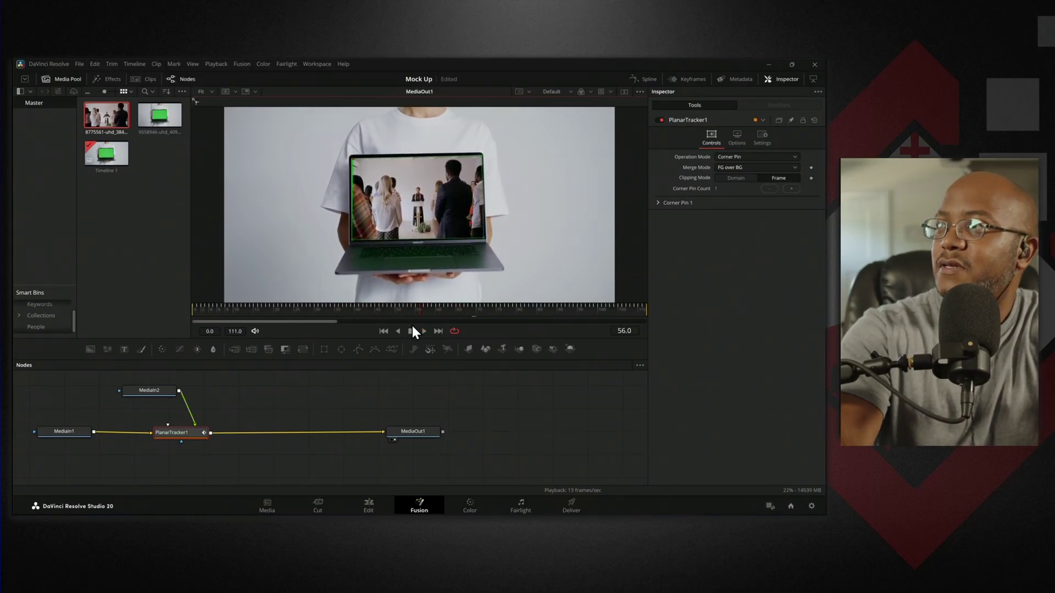
key(Right)
key(Right)
key(Right)
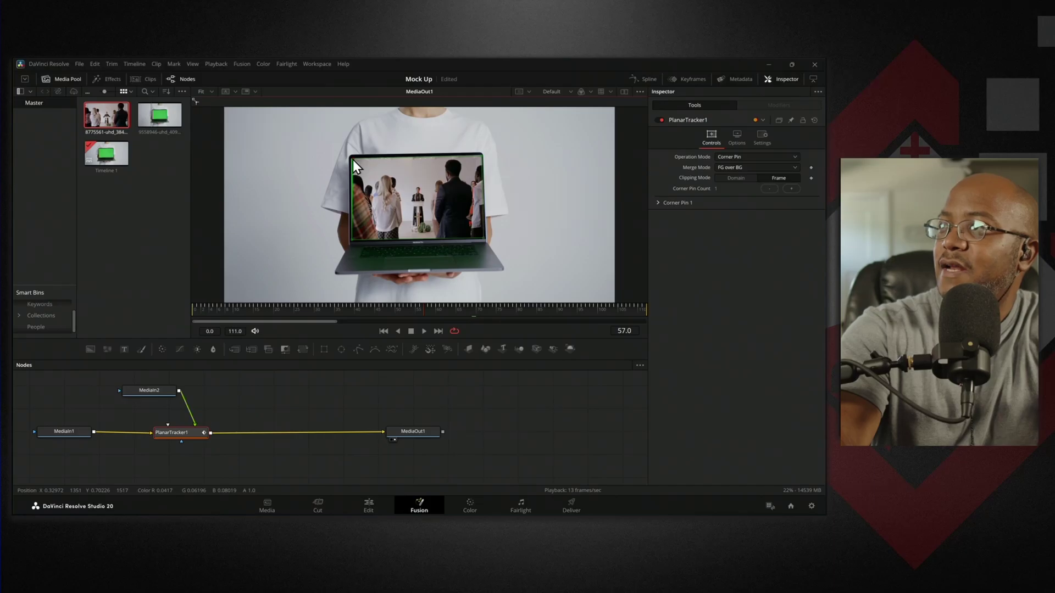
drag(353, 159, 352, 160)
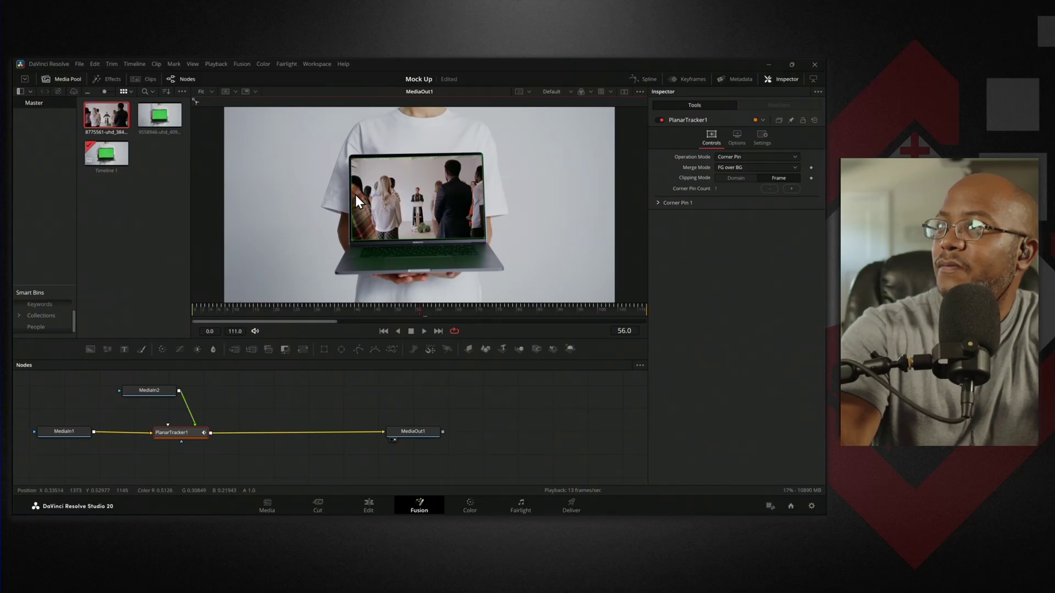
Refine the upper-left corner pin at frame 36 and check its fit on the surrounding frames up to about frame 85
key(j)
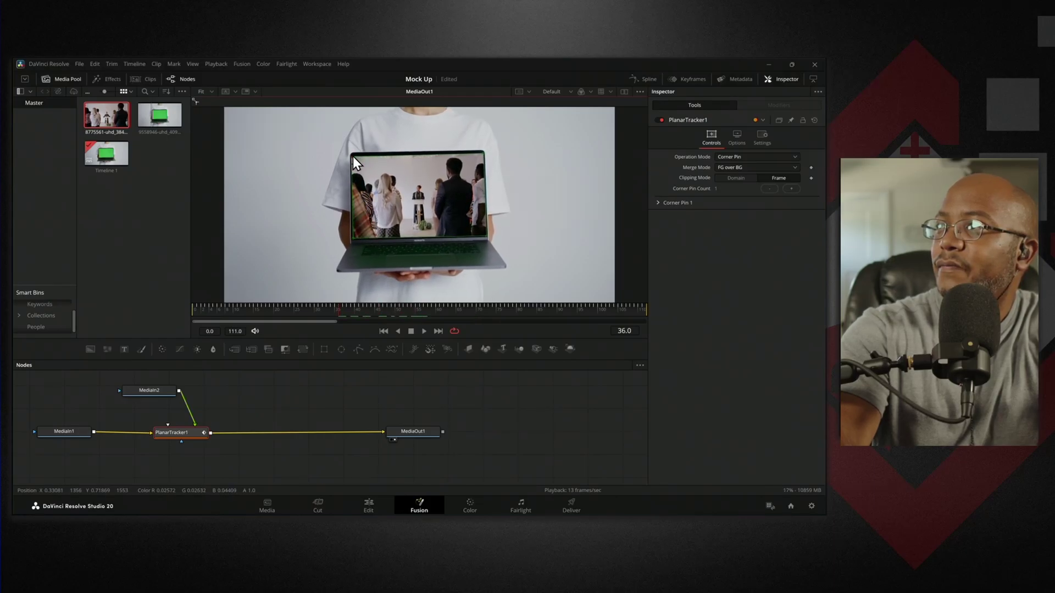
drag(354, 156, 352, 158)
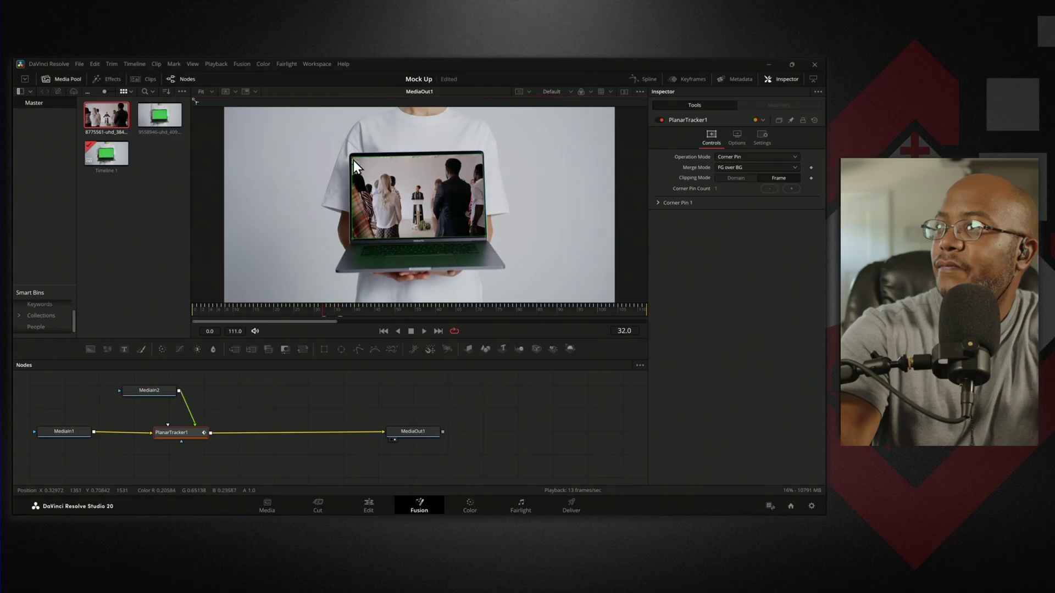
key(l)
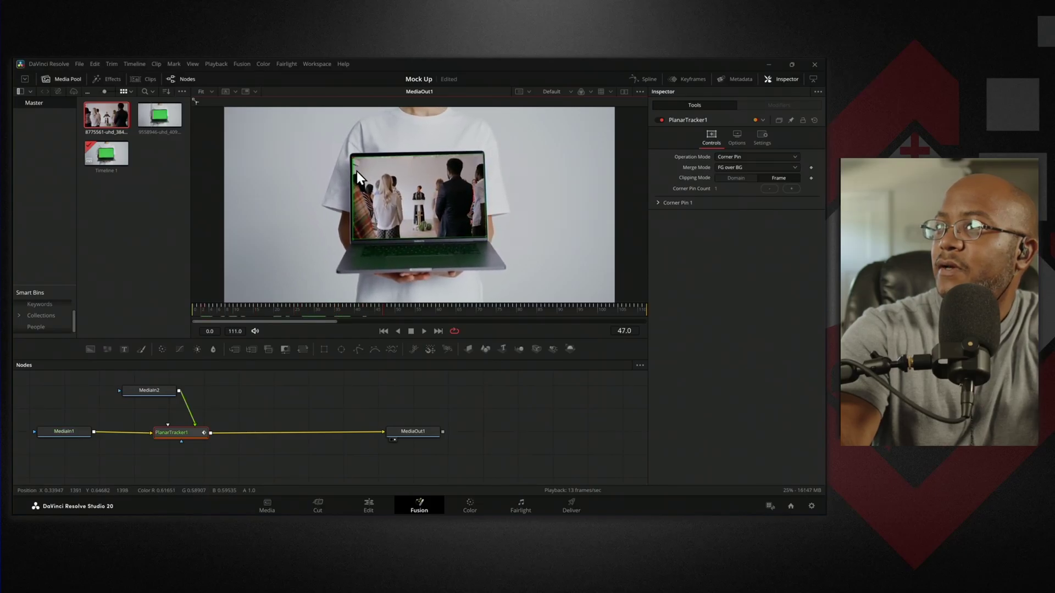
key(k)
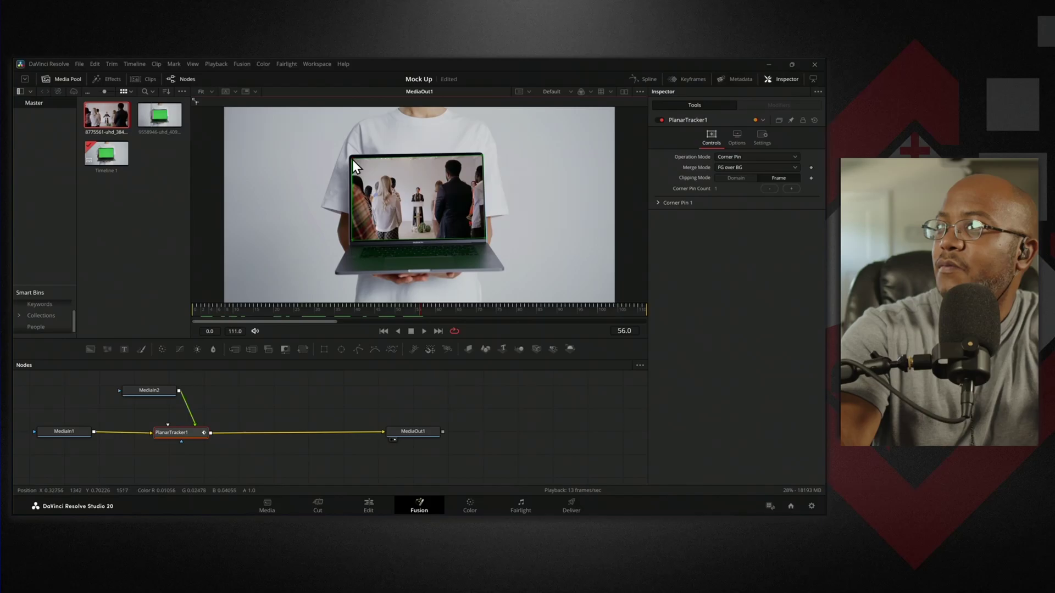
key(l)
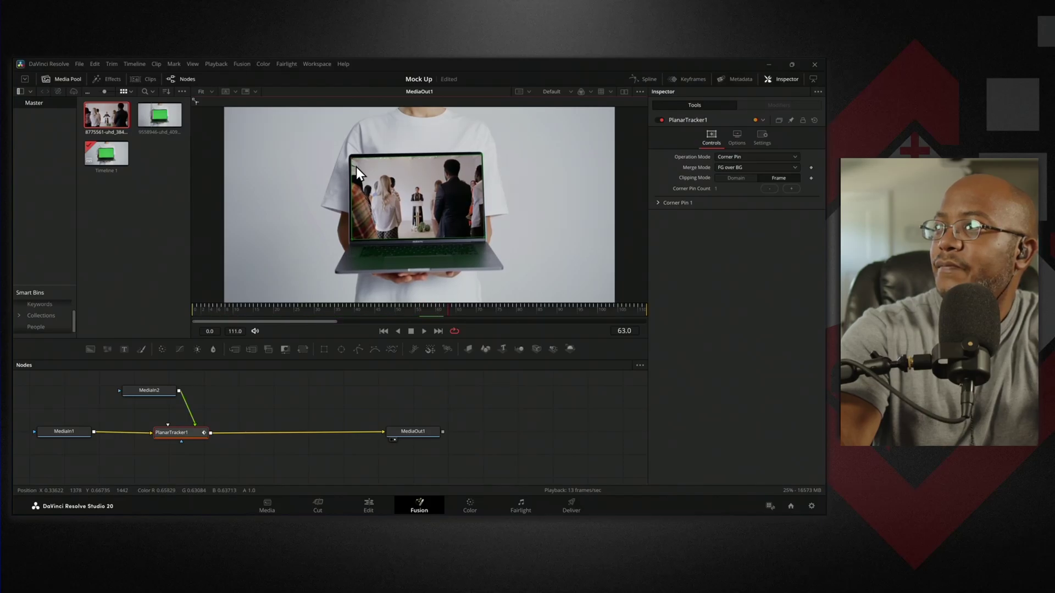
key(l)
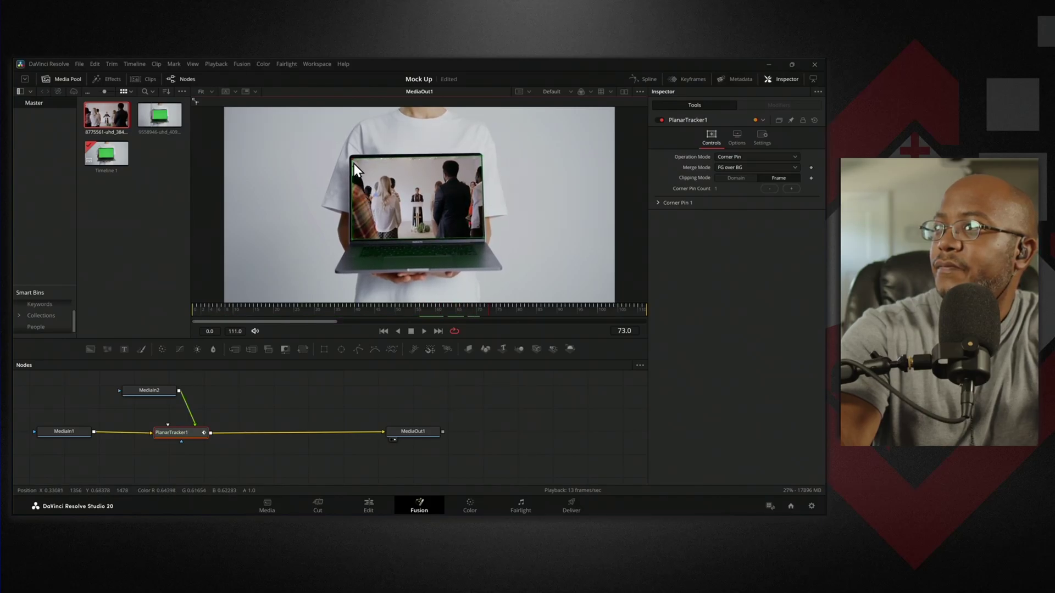
key(k)
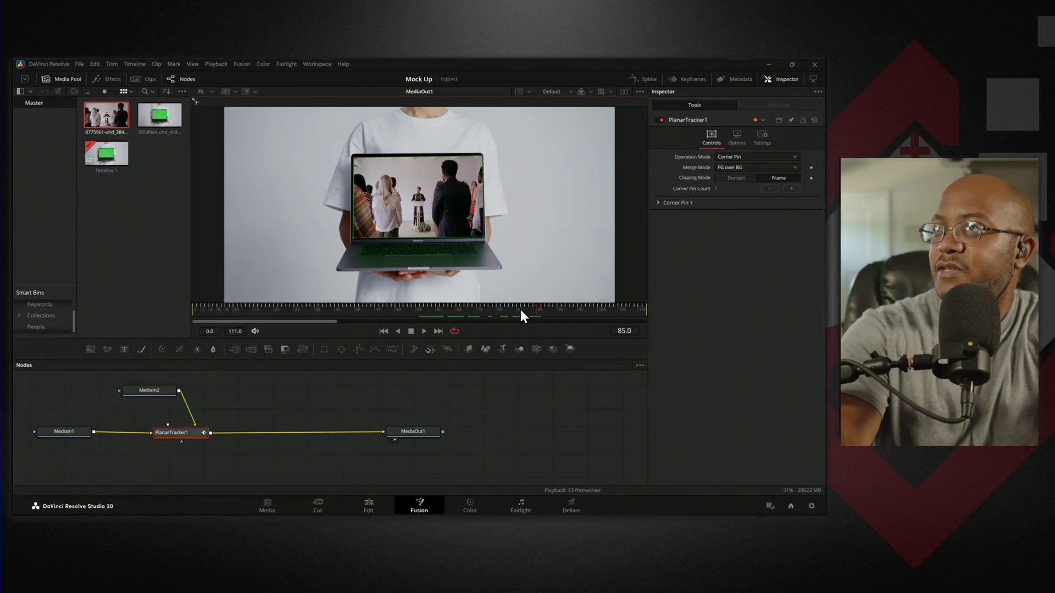
Play the rest of the composite from frame 85 to about frame 108 to check the overlay's corner-pin fit
key(l)
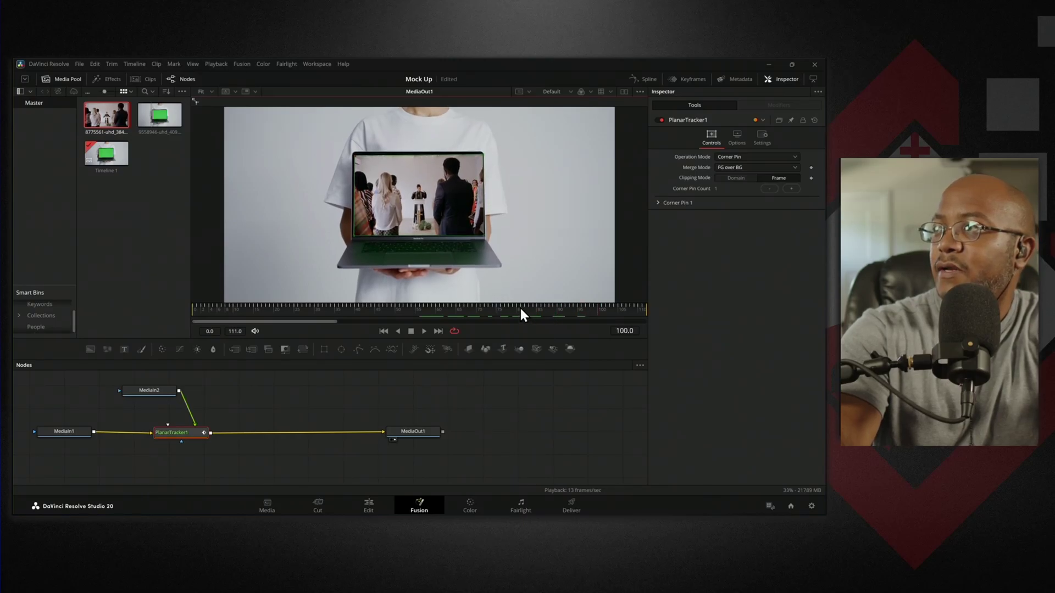
key(Left)
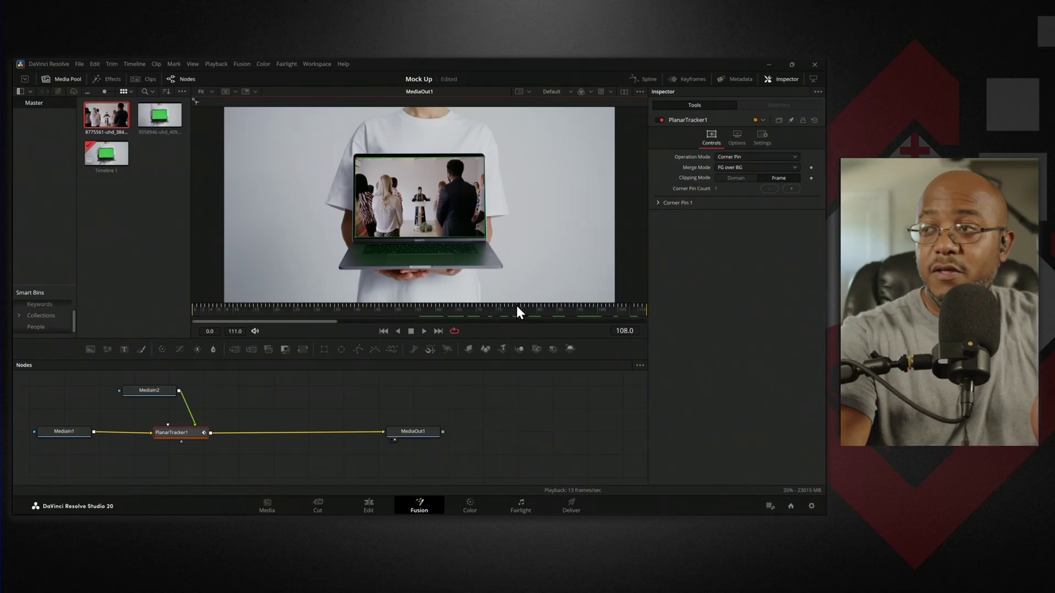
Return to the Edit page and review the mock-up full screen from the first frame to the end, then exit full screen
click(376, 510)
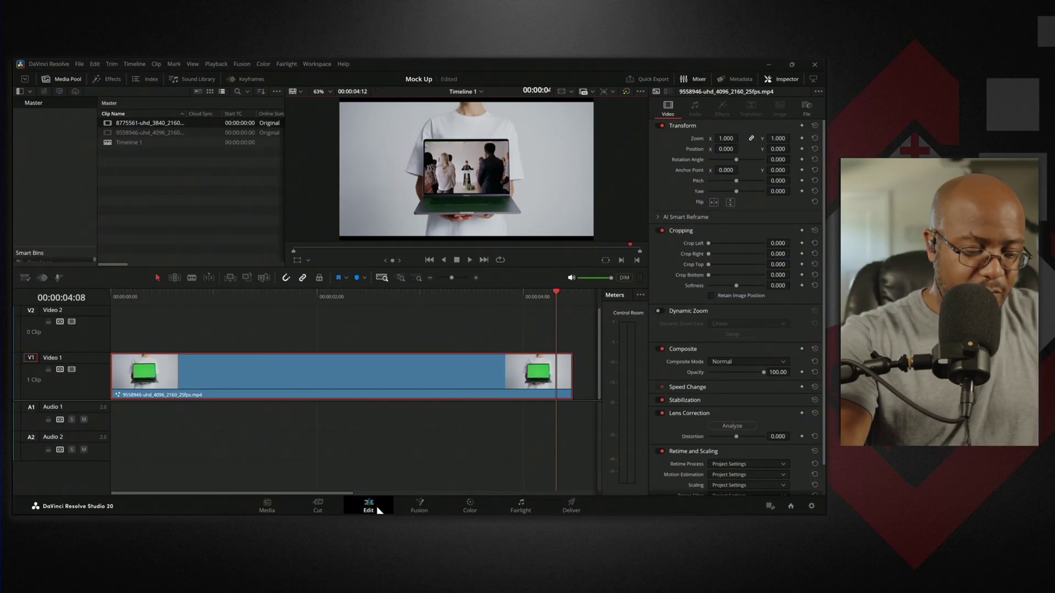
key(p)
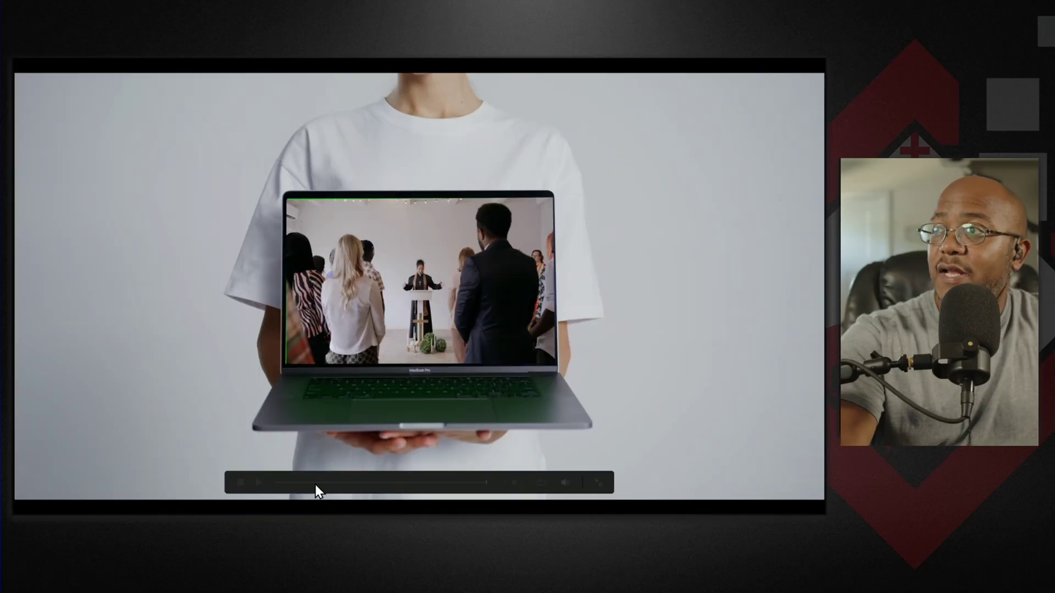
click(275, 484)
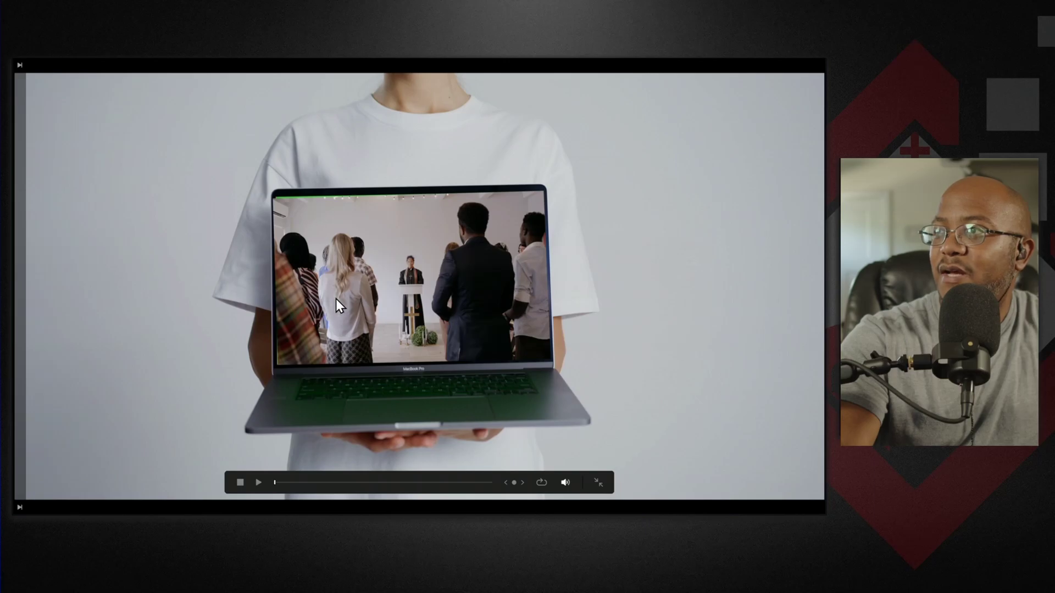
click(259, 485)
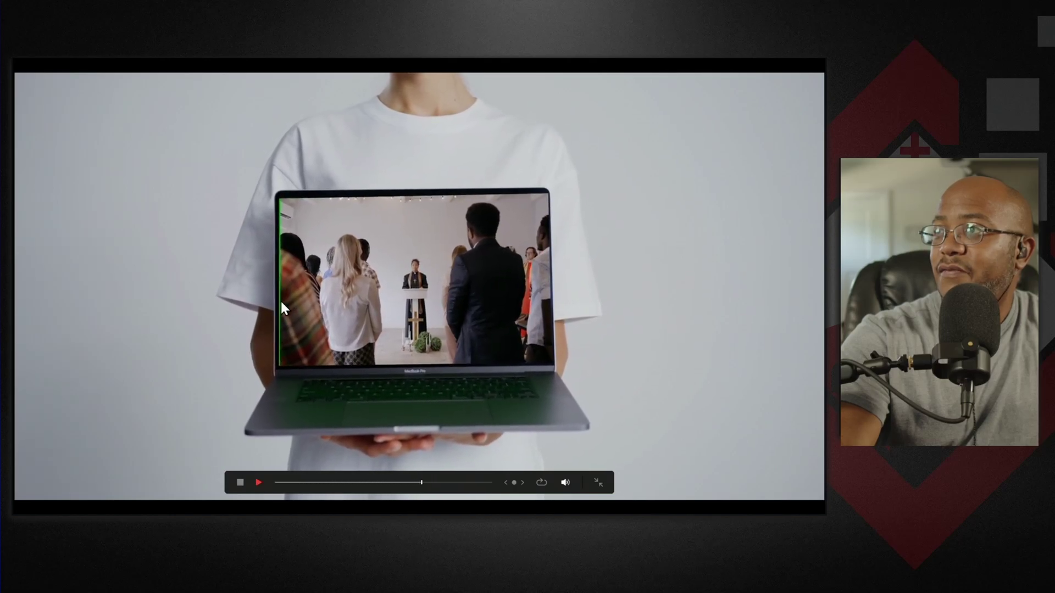
click(301, 483)
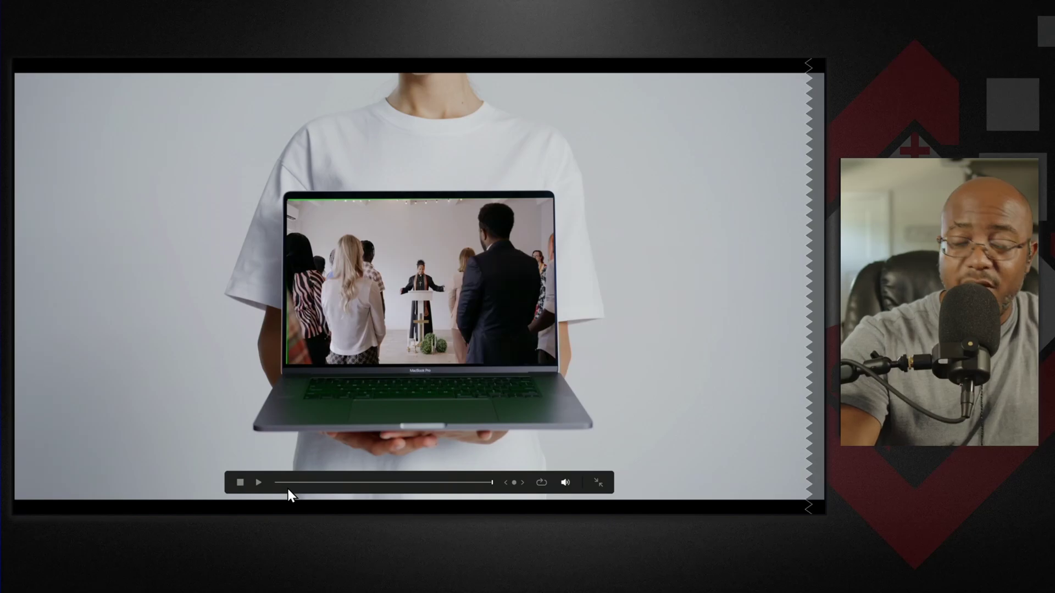
click(597, 482)
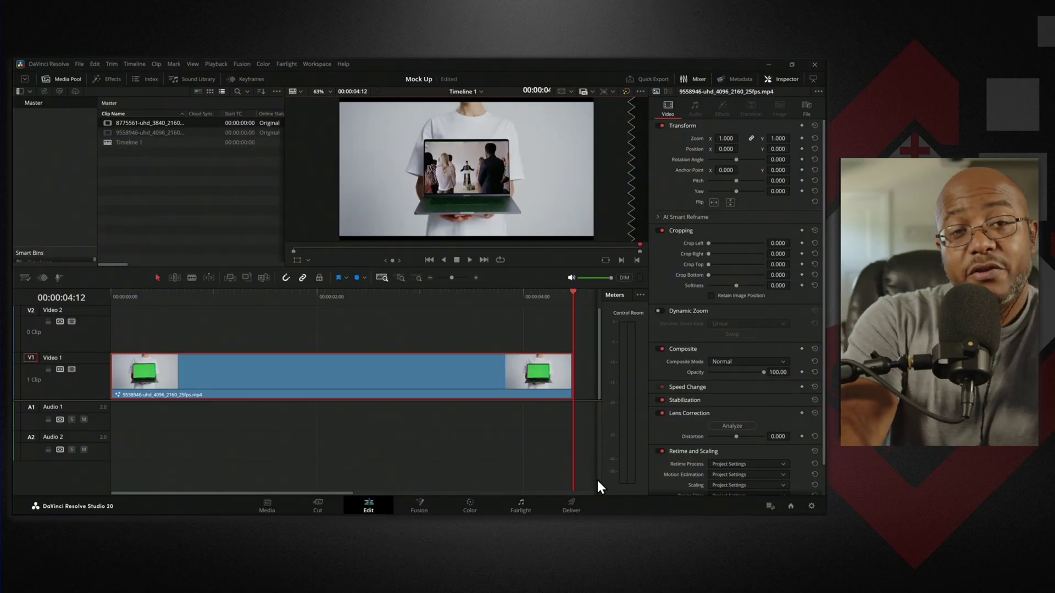